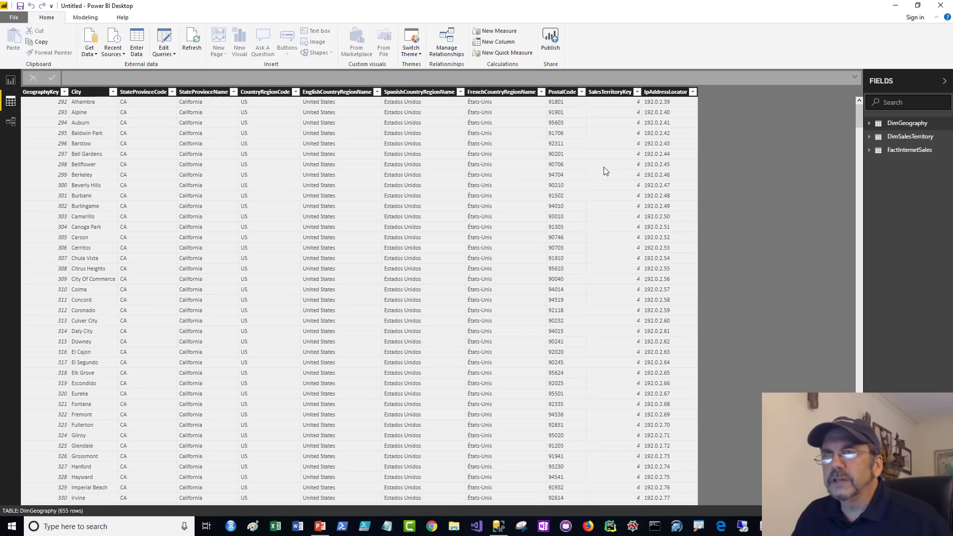
# Step: Add a new calculated column to the FactInternetSales table
pyautogui.click(870, 152)
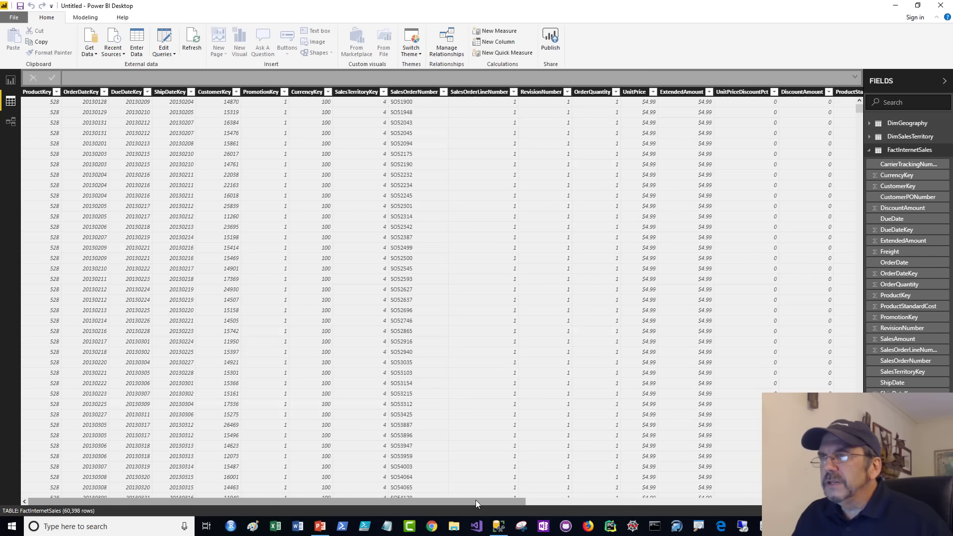
pyautogui.moveTo(476, 500); pyautogui.dragTo(758, 436)
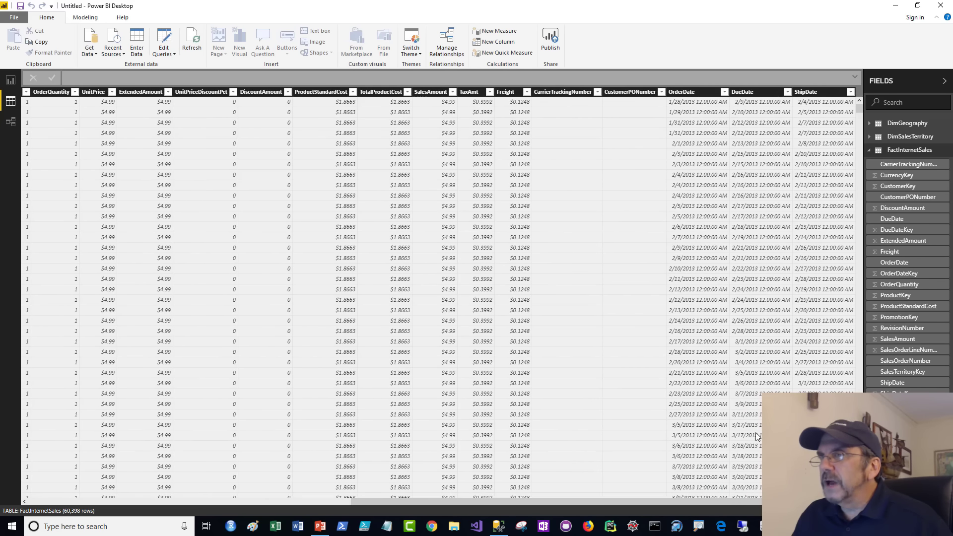
pyautogui.click(504, 93)
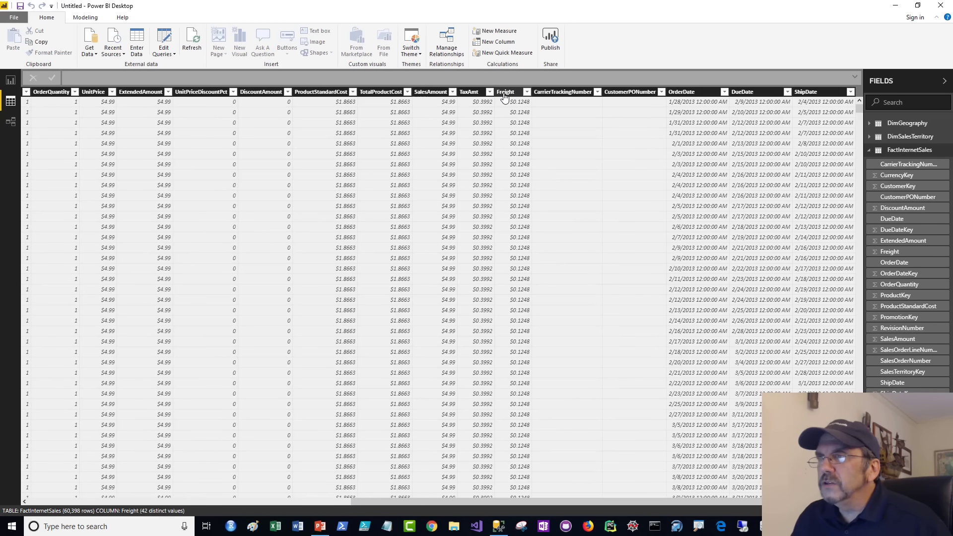
pyautogui.rightClick(505, 96)
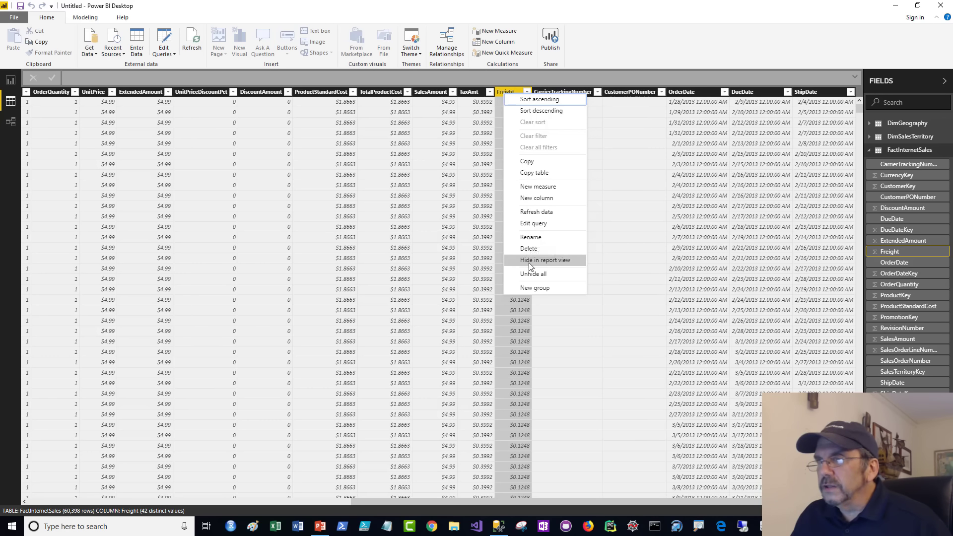
pyautogui.click(543, 199)
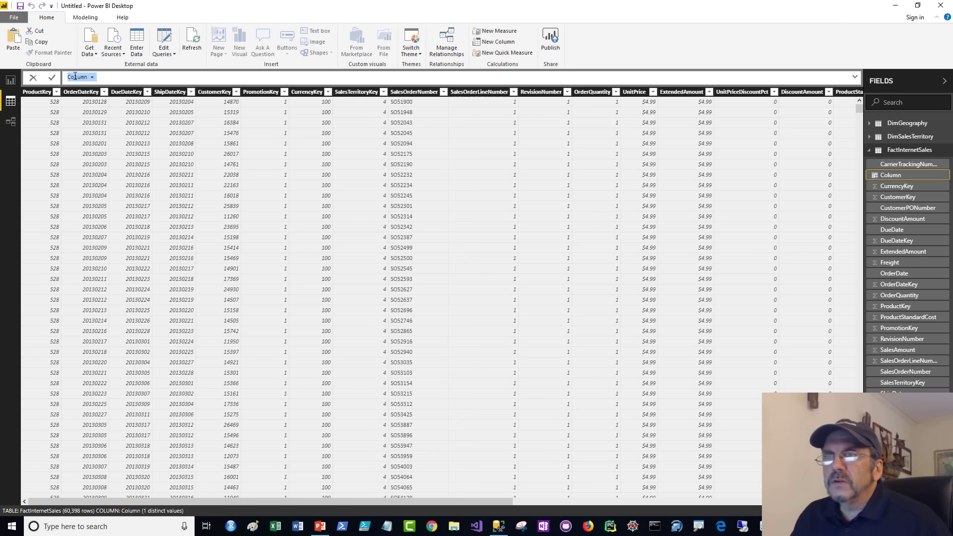
# Step: Name the new calculated column StateSalesTax in its formula
pyautogui.click(74, 77)
pyautogui.doubleClick(75, 77)
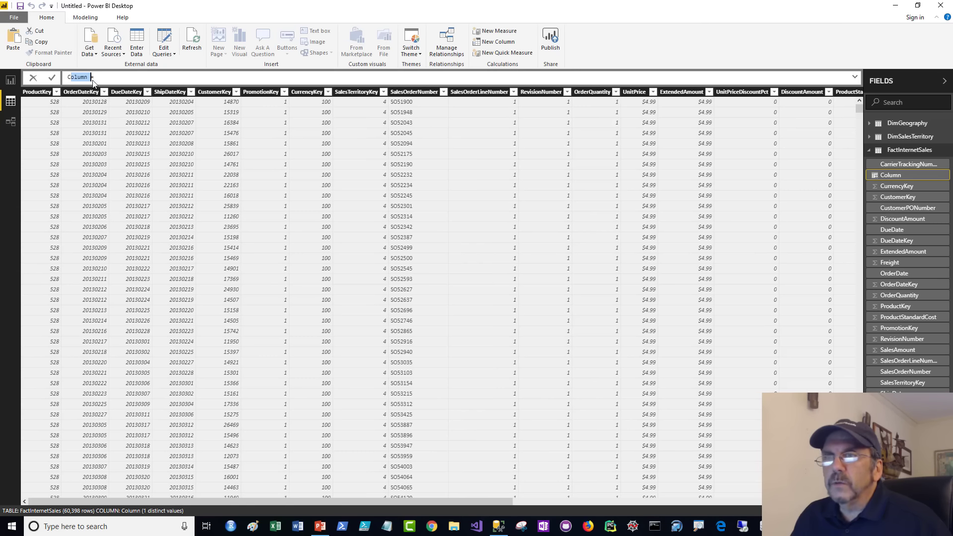
pyautogui.click(74, 77)
pyautogui.doubleClick(69, 77)
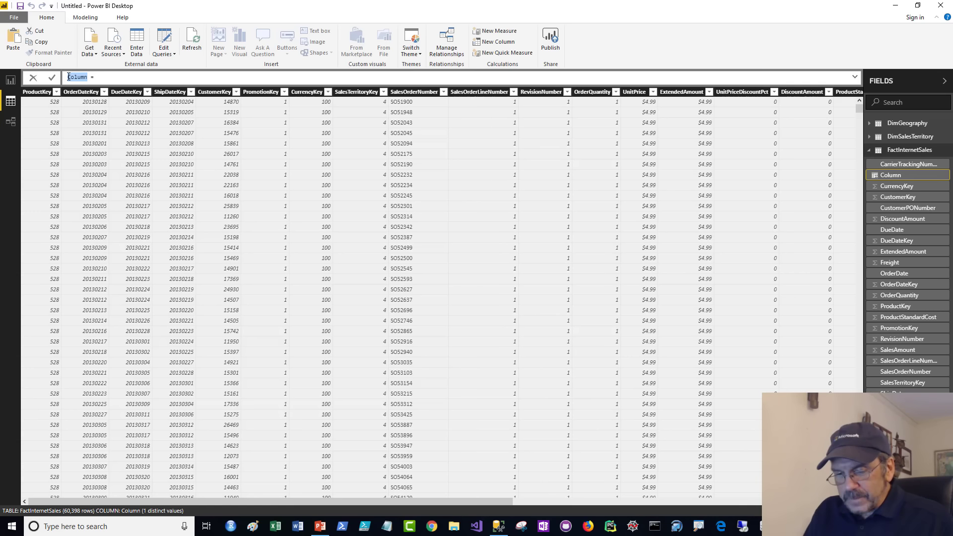
pyautogui.write('StateSa')
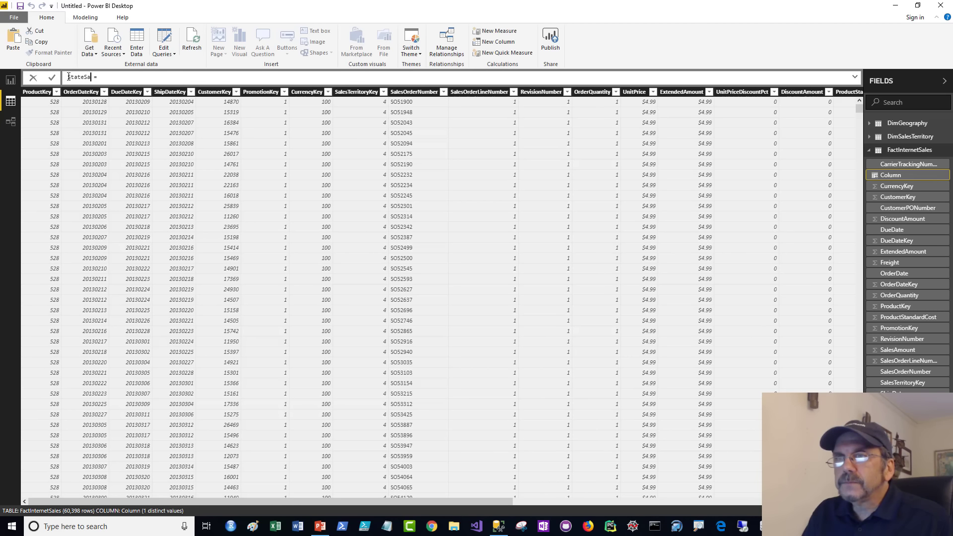
pyautogui.write('lesTax = ')
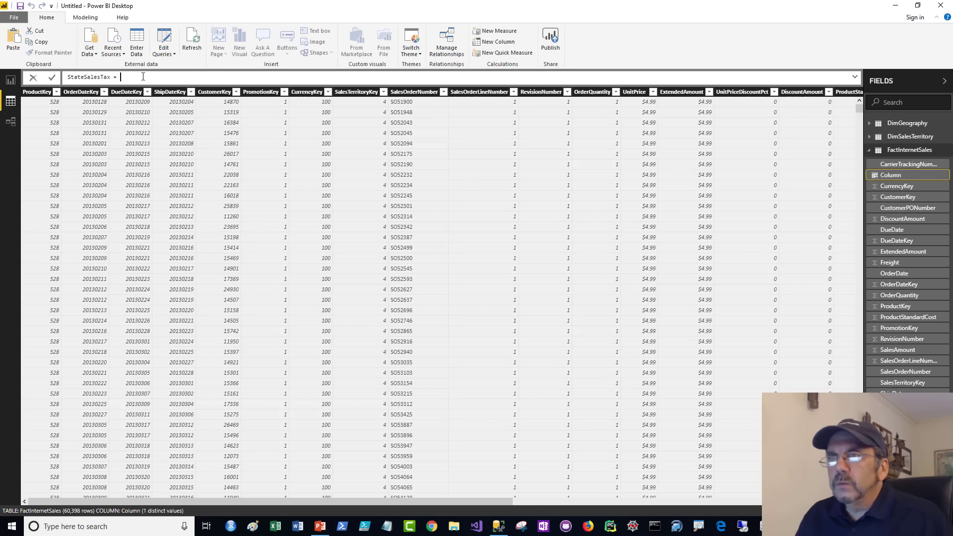
# Step: Define StateSalesTax as [SalesAmount] * .07, commit the formula and bring the new column into view
pyautogui.write('[')
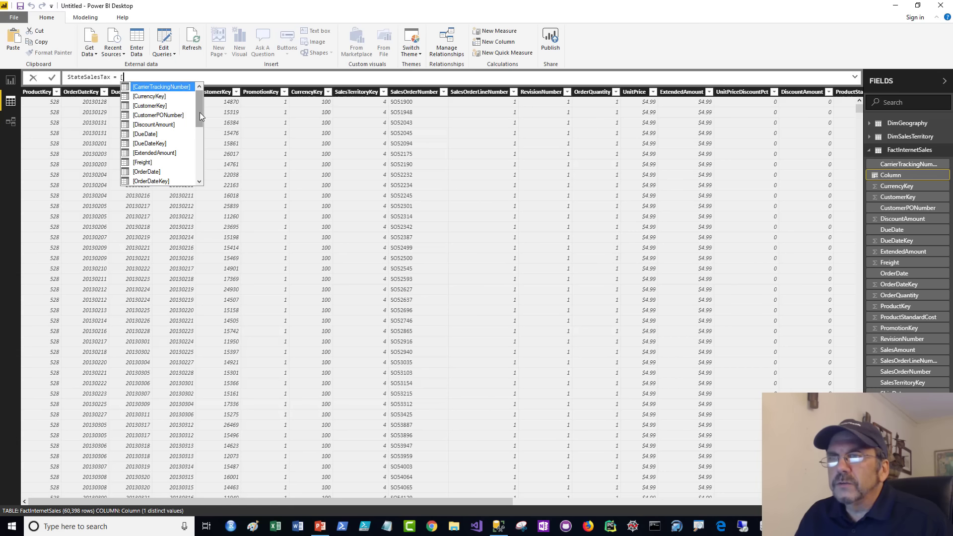
pyautogui.scroll(-4, 199, 120)
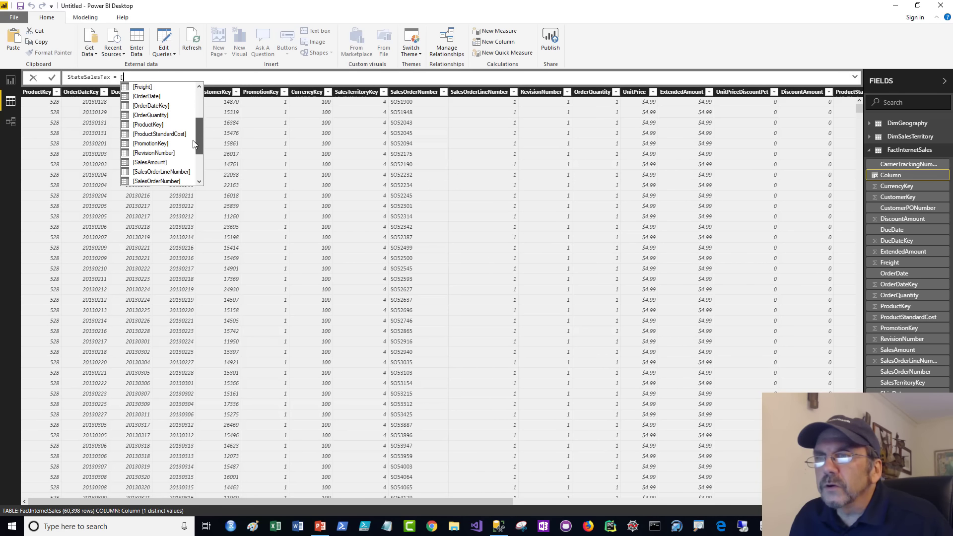
pyautogui.doubleClick(149, 134)
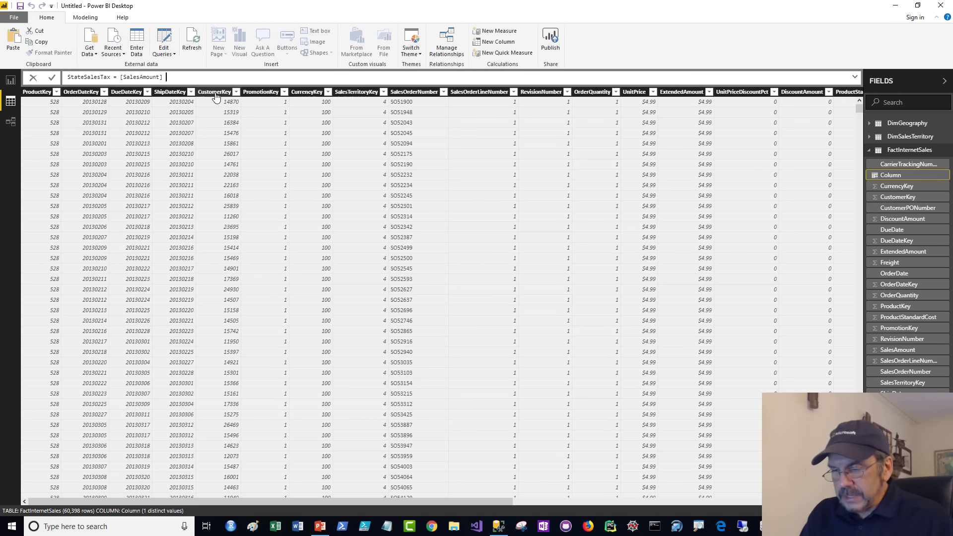
pyautogui.write('* .07')
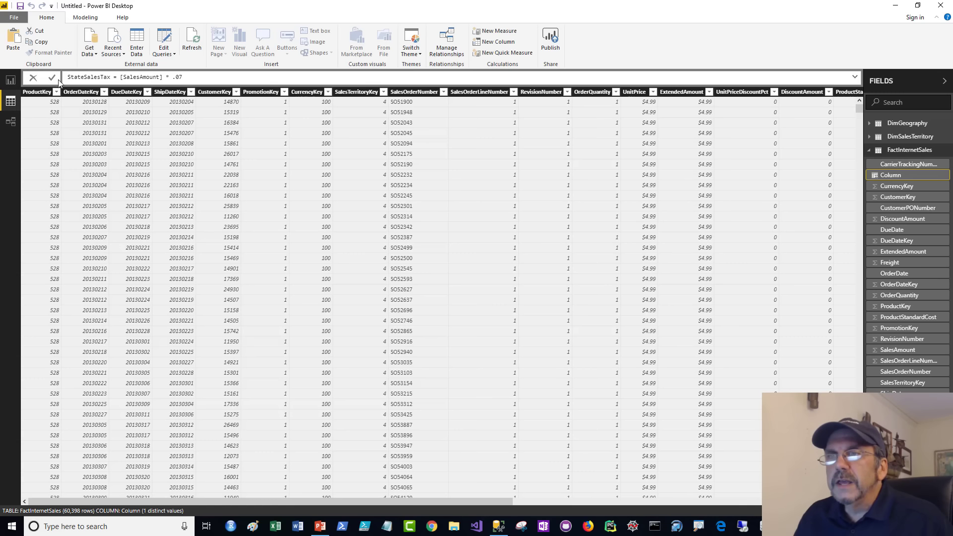
pyautogui.moveTo(122, 78); pyautogui.dragTo(194, 78)
pyautogui.click(225, 77)
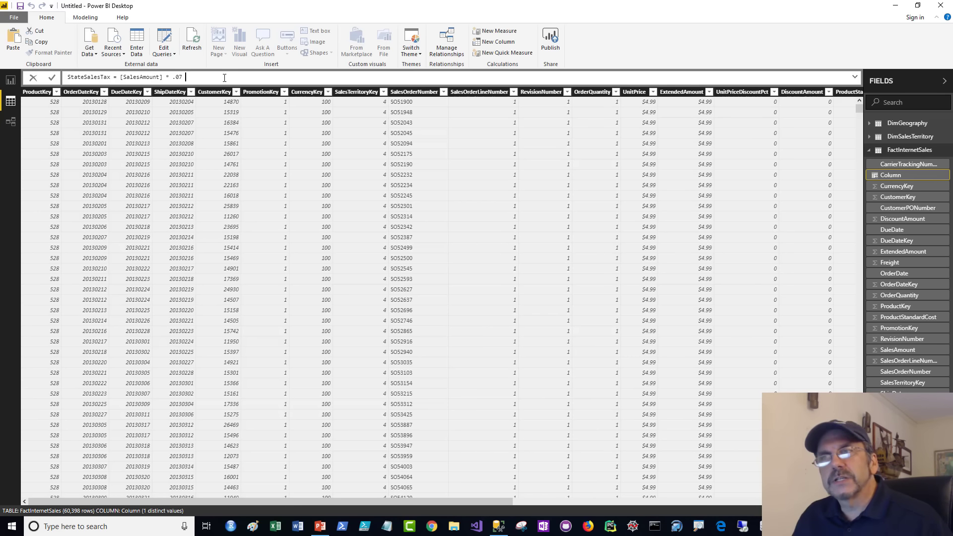
pyautogui.click(53, 80)
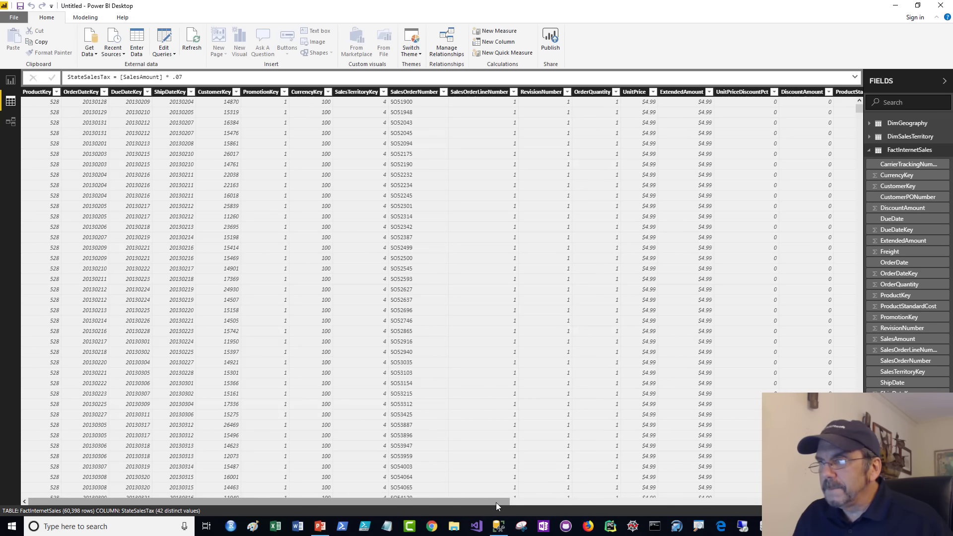
pyautogui.moveTo(496, 502); pyautogui.dragTo(834, 496)
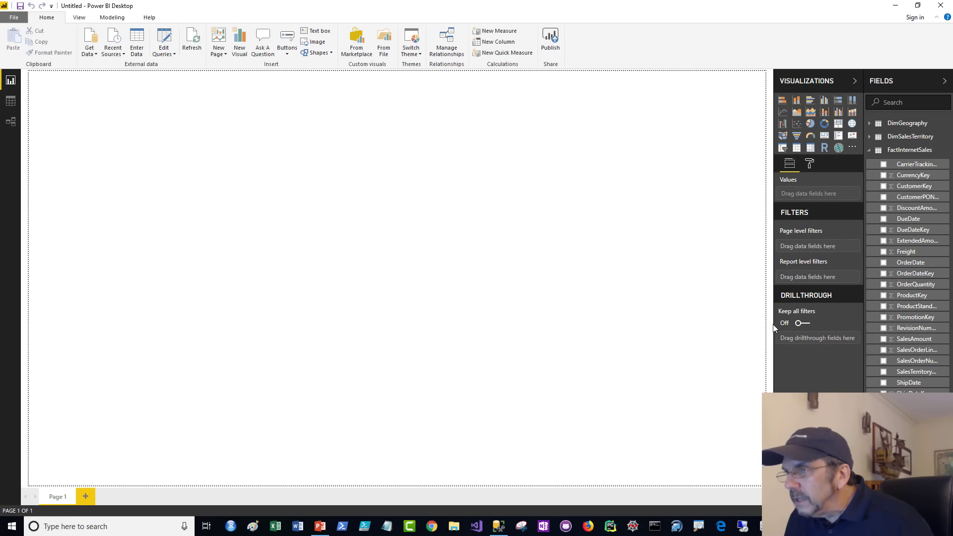
# Step: Create a column chart of StateSalesTax and SalesAmount by SalesTerritoryCountry on the report page
pyautogui.moveTo(774, 328); pyautogui.dragTo(752, 324)
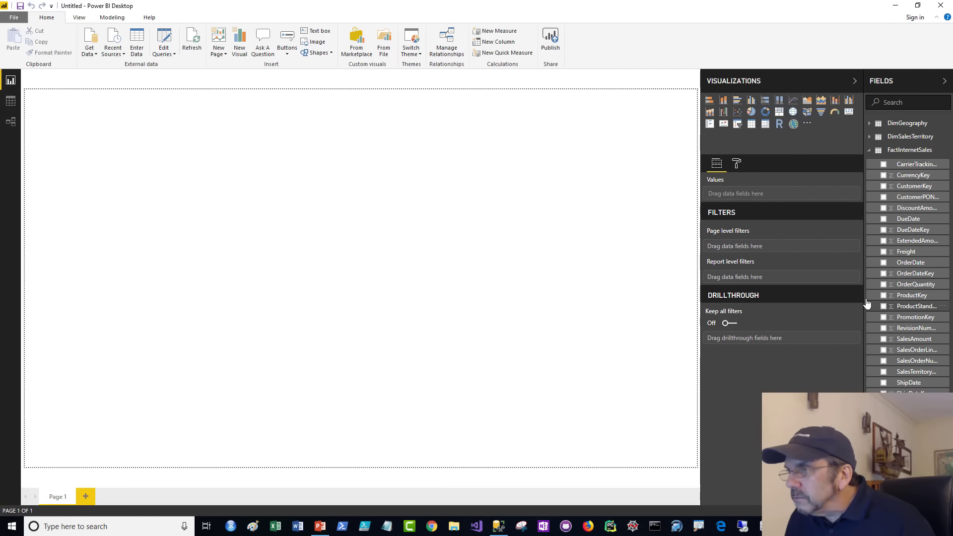
pyautogui.moveTo(867, 303); pyautogui.dragTo(770, 301)
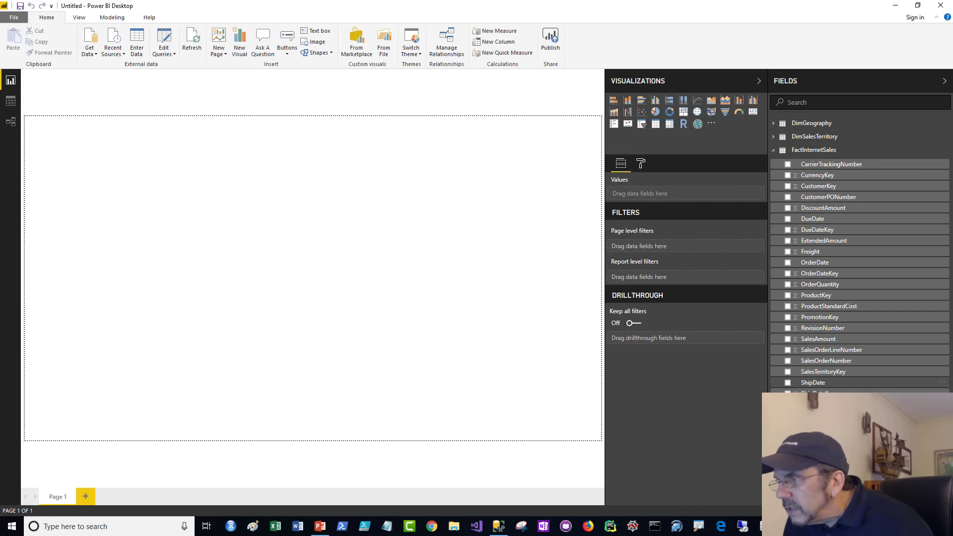
pyautogui.moveTo(819, 404); pyautogui.dragTo(229, 225)
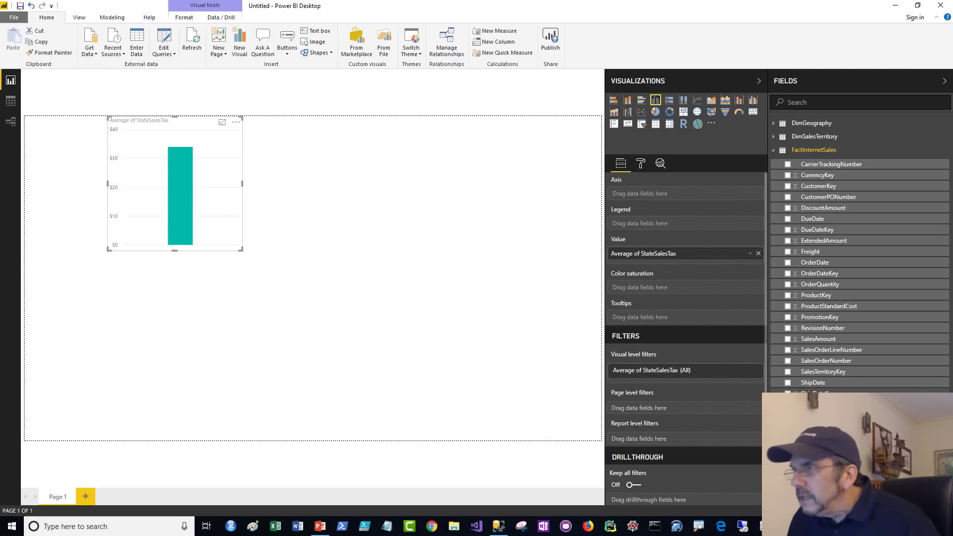
pyautogui.moveTo(819, 344); pyautogui.dragTo(198, 198)
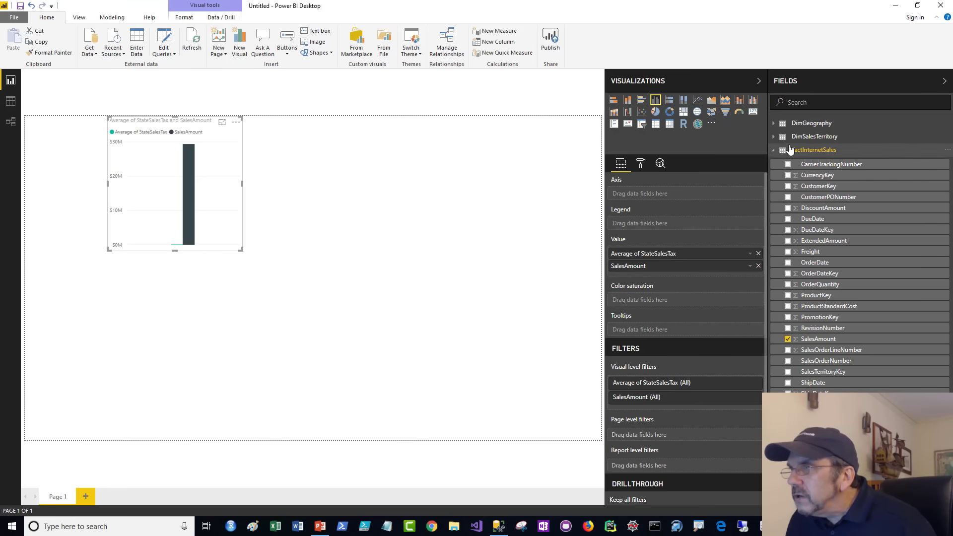
pyautogui.click(776, 139)
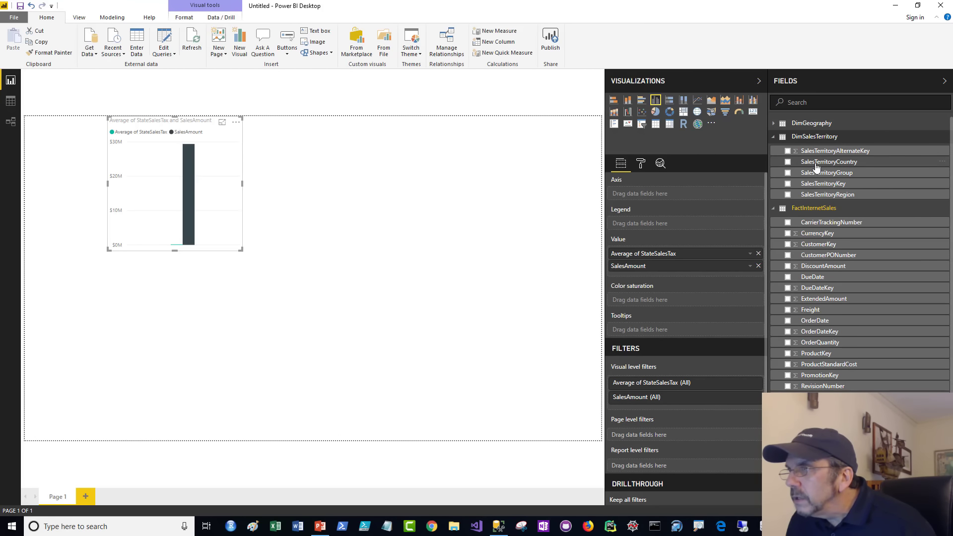
pyautogui.moveTo(817, 163); pyautogui.dragTo(178, 205)
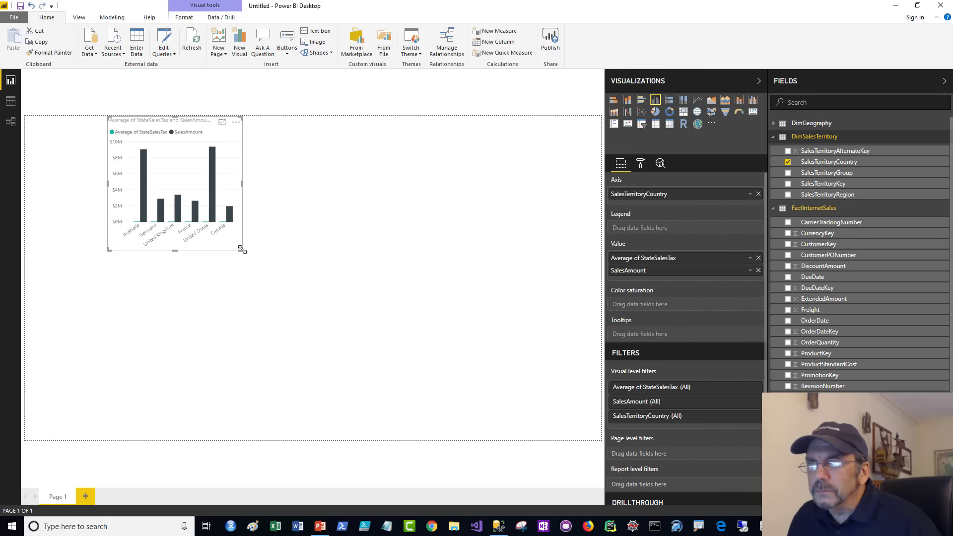
# Step: Enlarge the column chart slightly and place it in the upper-left corner of the report page
pyautogui.moveTo(243, 249); pyautogui.dragTo(267, 271)
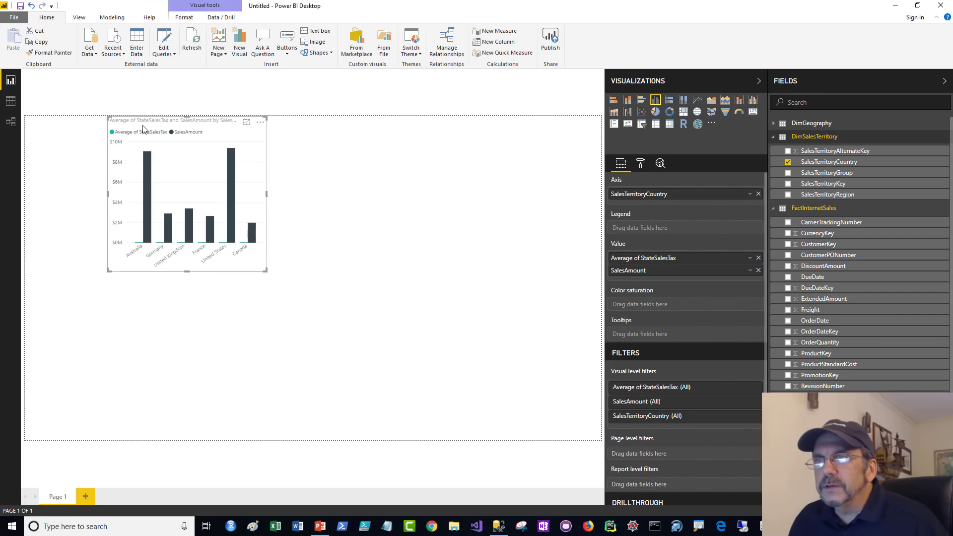
pyautogui.moveTo(145, 124); pyautogui.dragTo(77, 115)
pyautogui.click(230, 166)
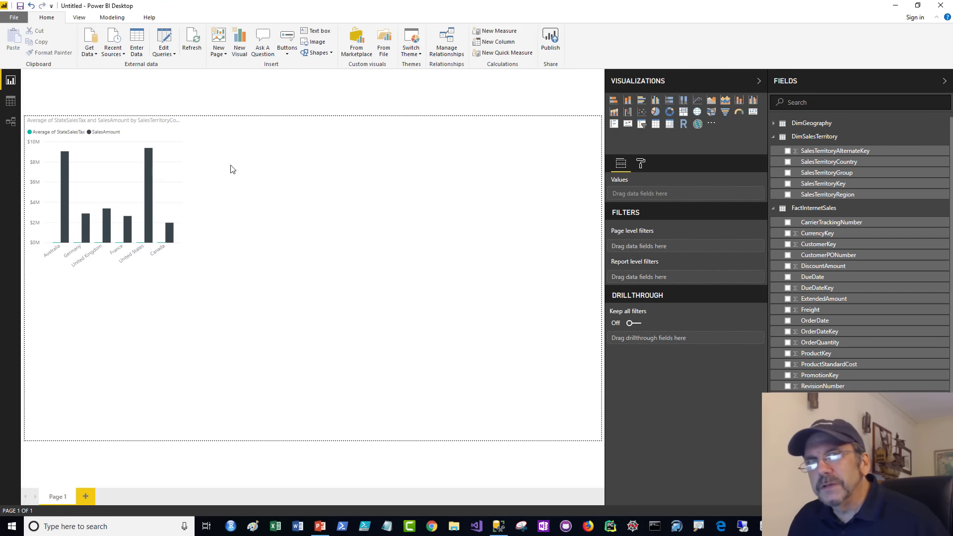
# Step: Examine the FactInternetSales data and the relationships among DimGeography, DimSalesTerritory and FactInternetSales
pyautogui.click(11, 101)
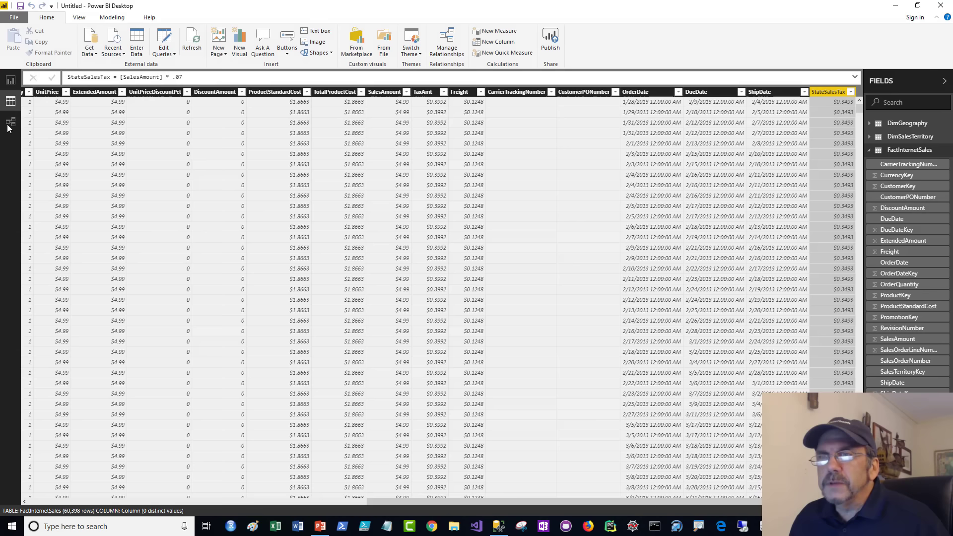
pyautogui.click(11, 122)
pyautogui.click(11, 100)
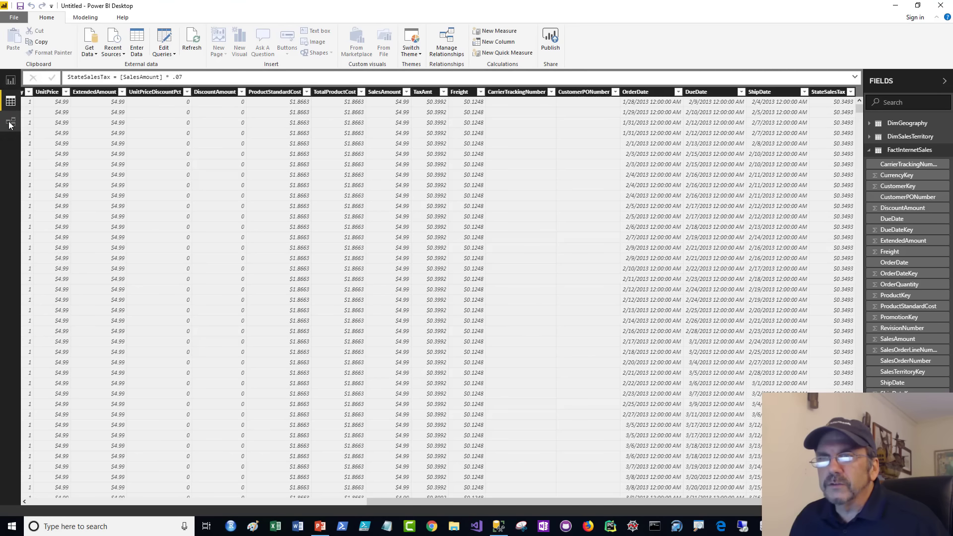
pyautogui.click(10, 122)
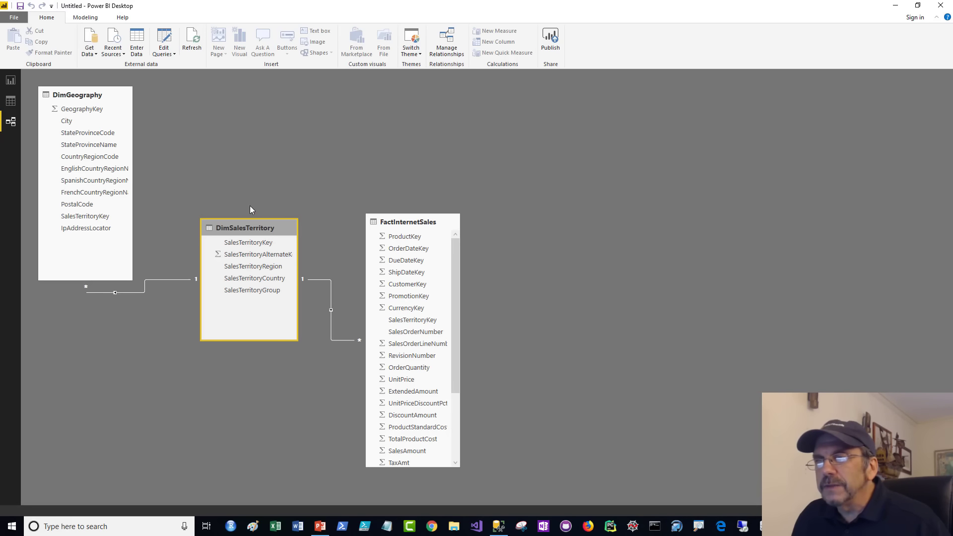
pyautogui.click(13, 102)
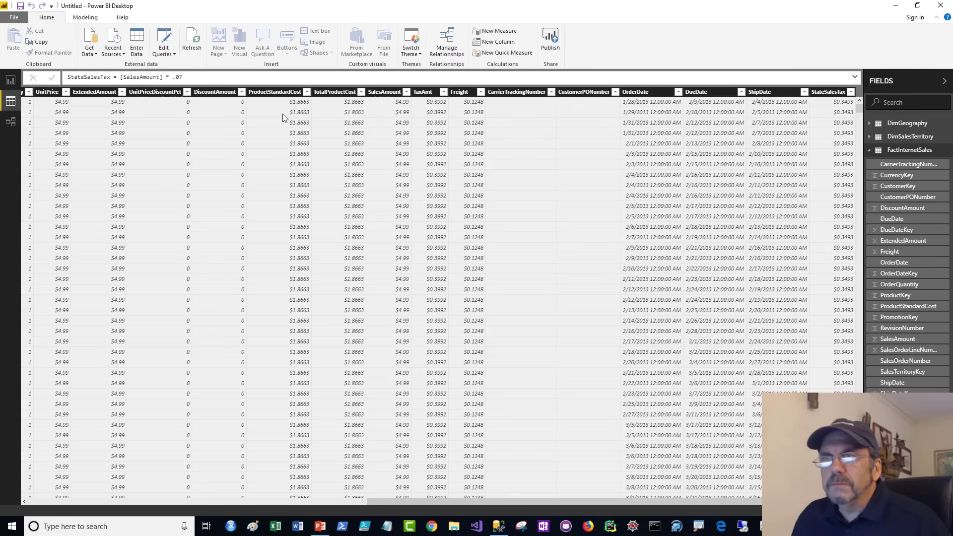
pyautogui.click(191, 43)
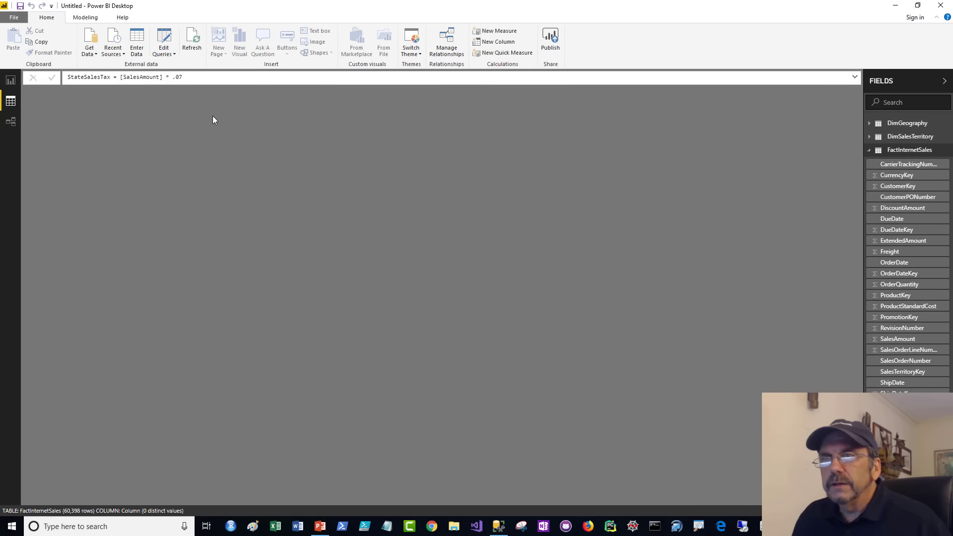
pyautogui.click(6, 125)
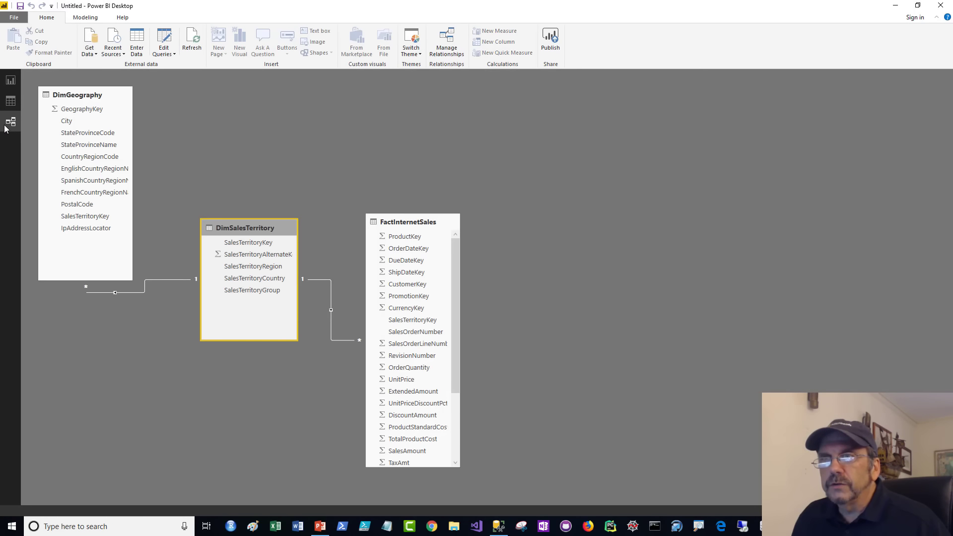
# Step: Save the report as mypbi in the PowerBI folder, and switch to the PowerPoint presentation
pyautogui.click(15, 18)
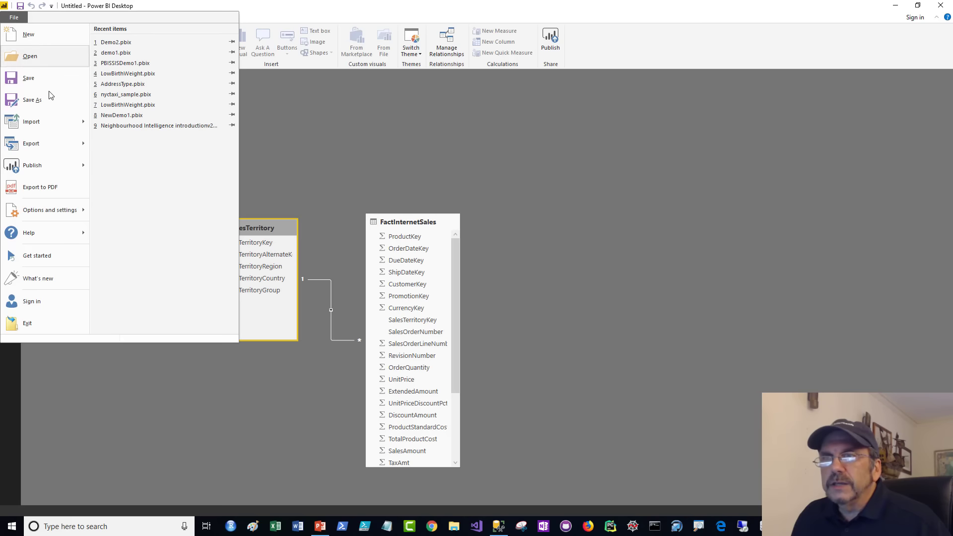
pyautogui.click(118, 112)
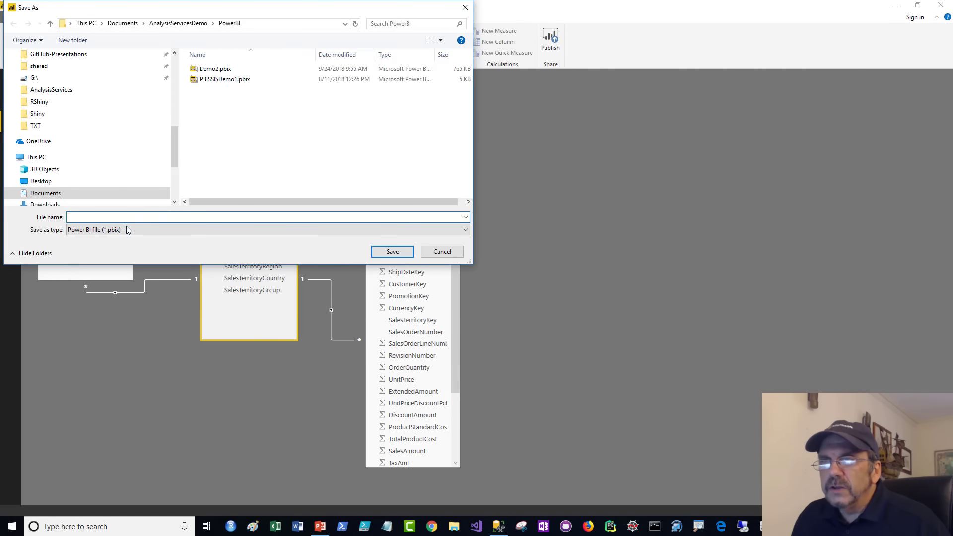
pyautogui.write('mypbi')
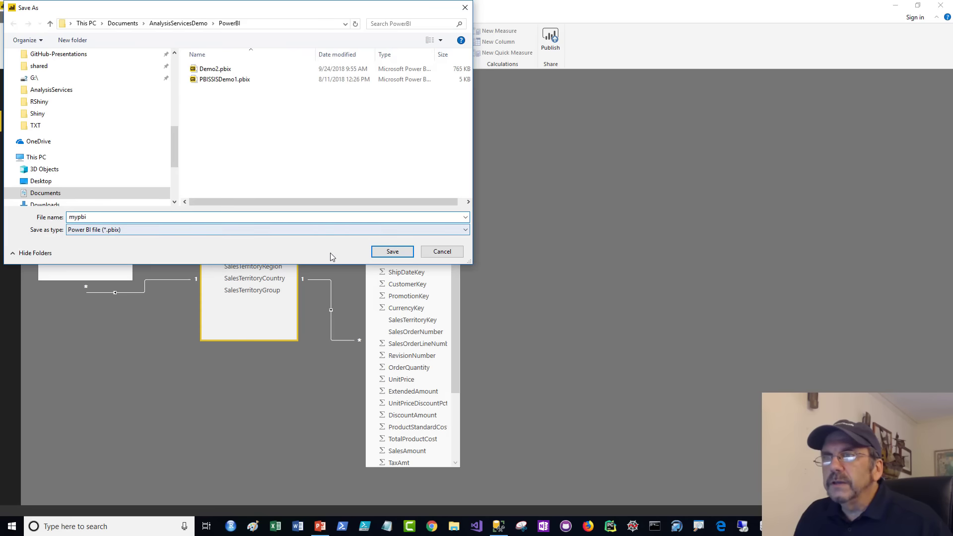
pyautogui.click(392, 251)
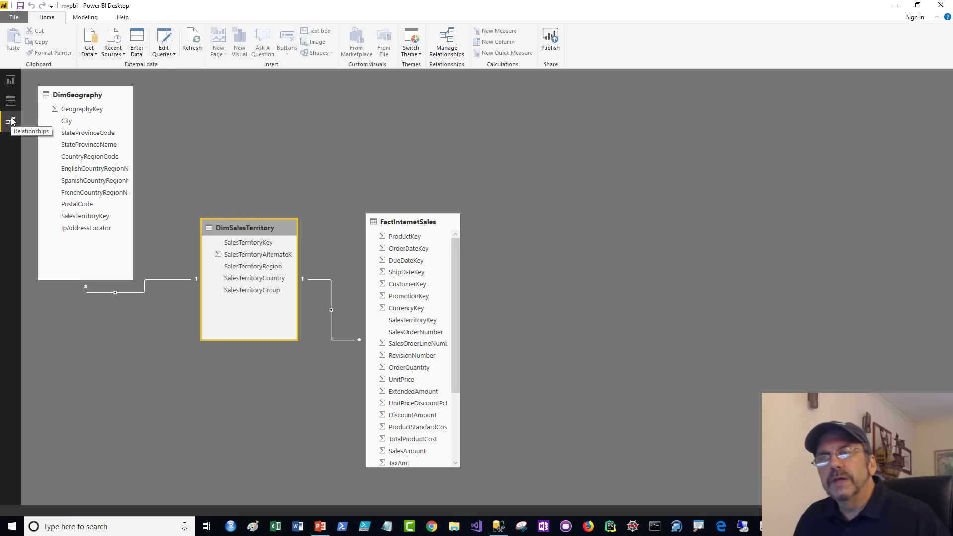
pyautogui.click(322, 526)
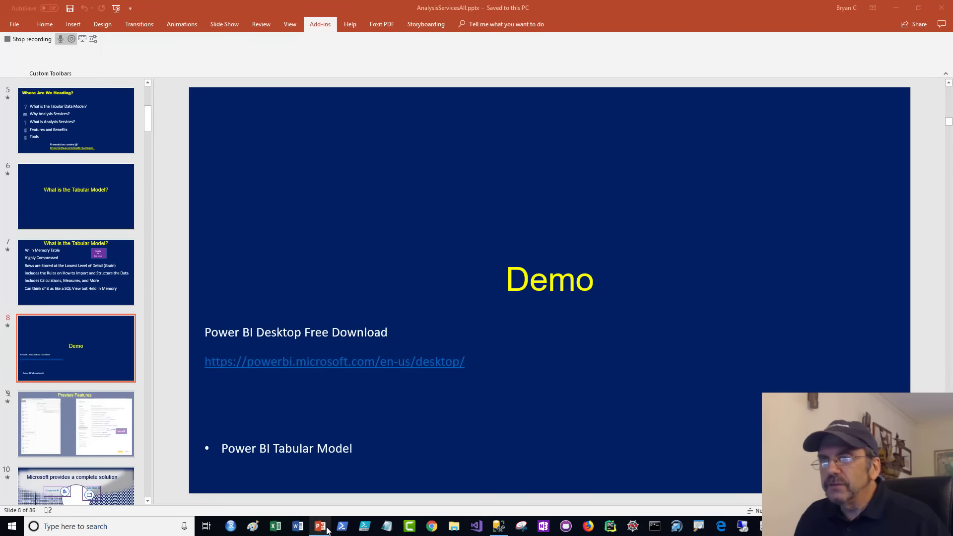
# Step: Present the slides from the current Demo slide onward and advance to the "Microsoft provides a complete solution" slide
pyautogui.click(224, 24)
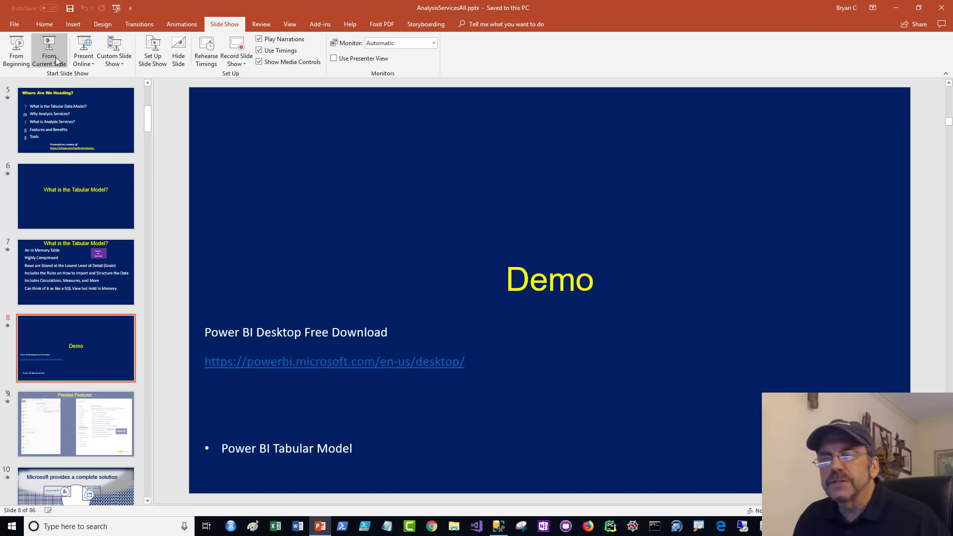
pyautogui.click(50, 55)
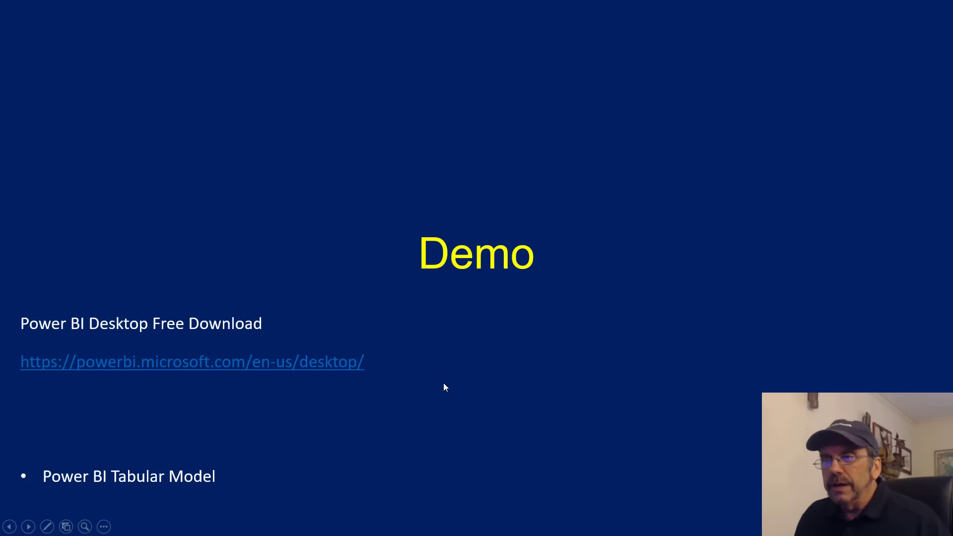
pyautogui.press('Right')
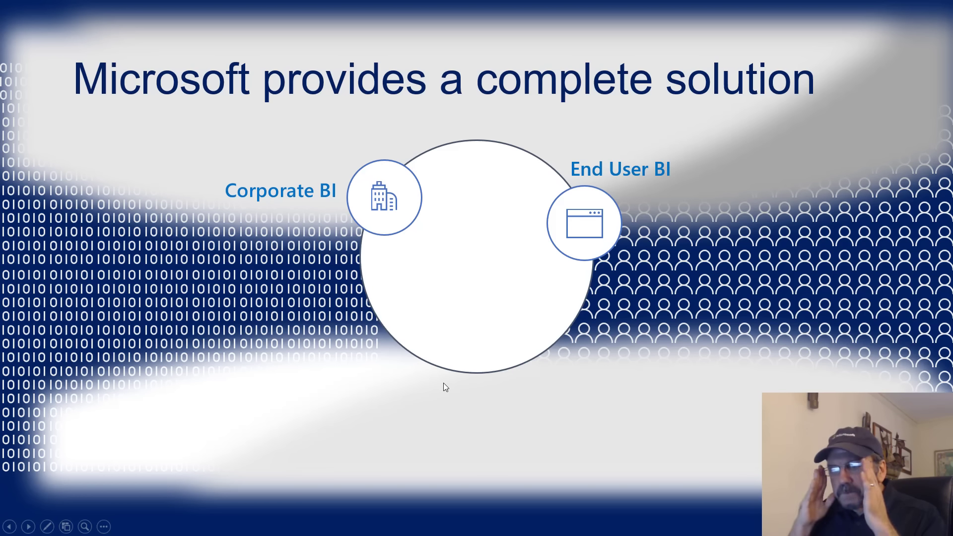
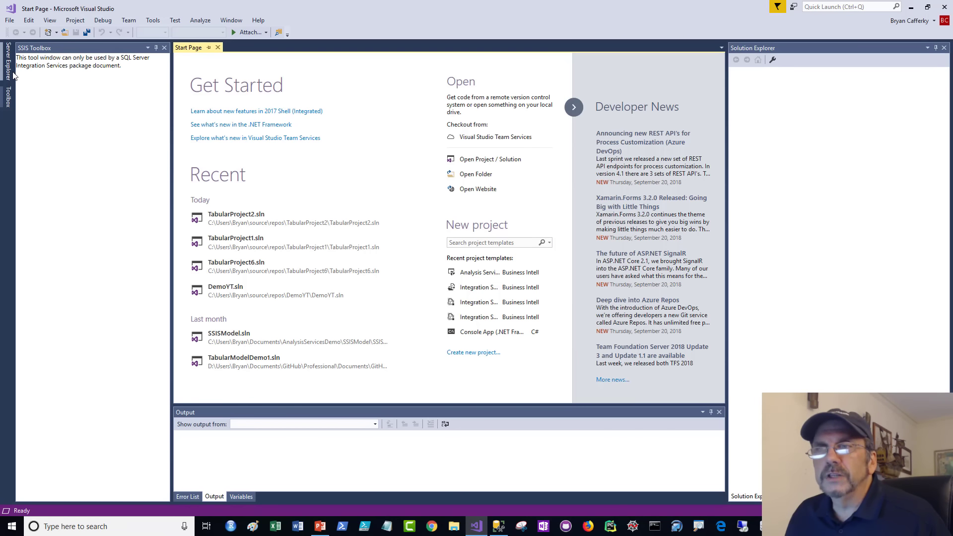
# Step: Create an Analysis Services Tabular Project named TabularProject3 with the integrated workspace and SQL Server 2016 RTM (1200) compatibility level
pyautogui.click(9, 22)
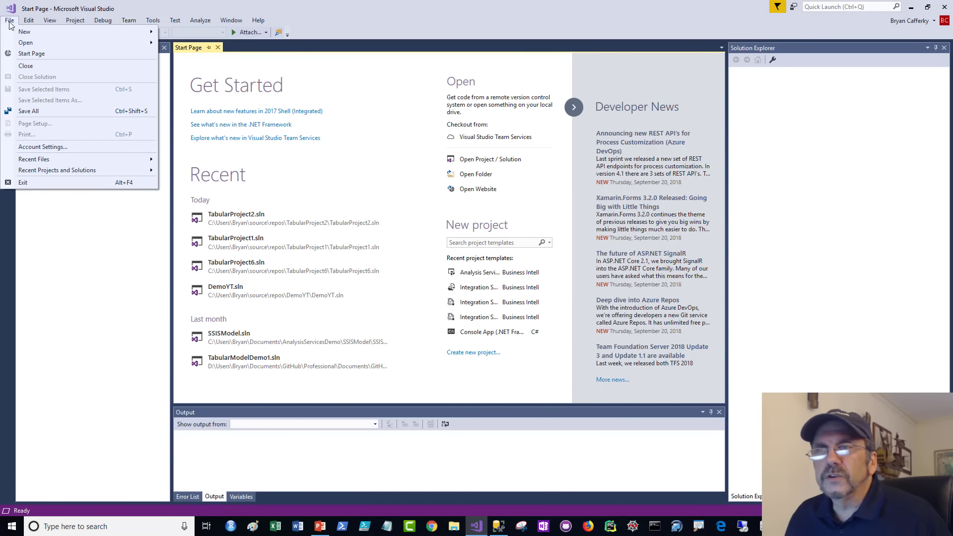
pyautogui.moveTo(48, 33)
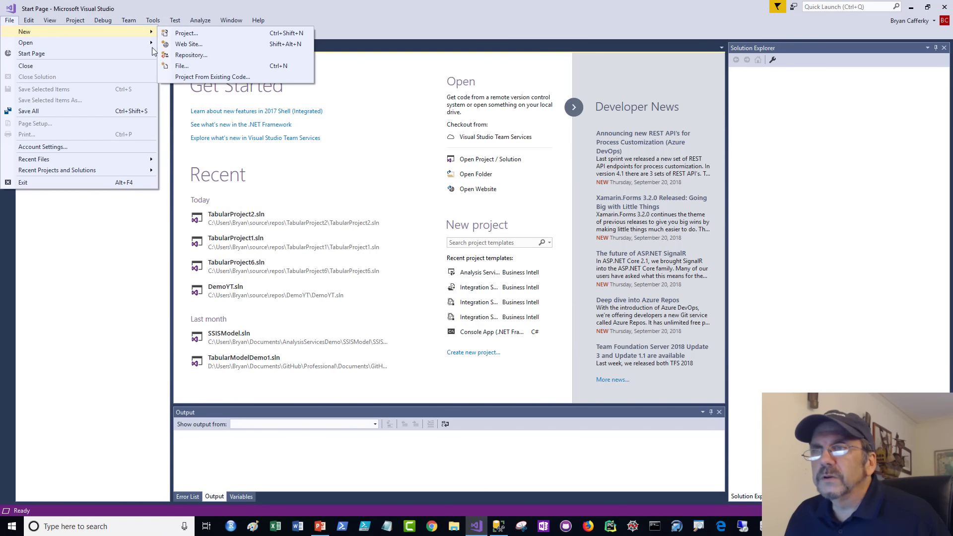
pyautogui.click(193, 35)
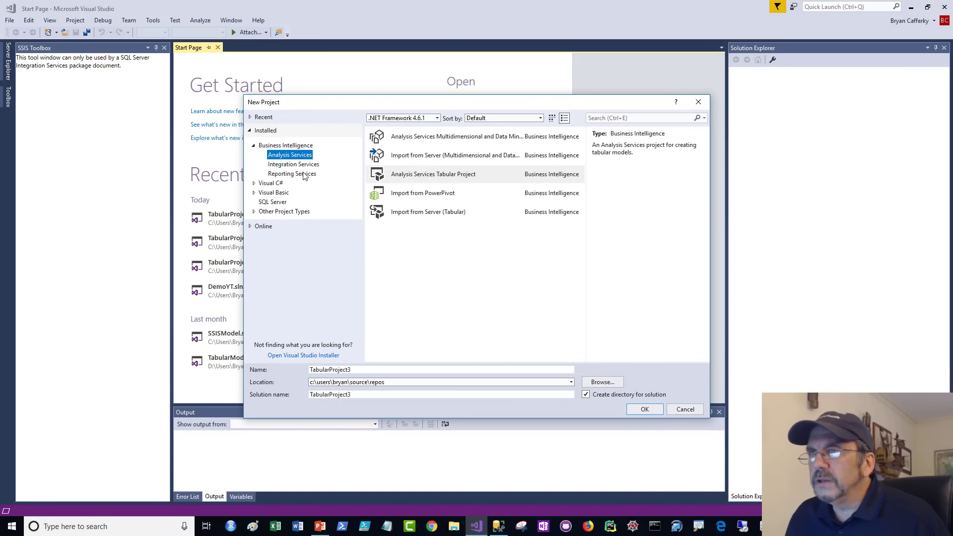
pyautogui.click(430, 180)
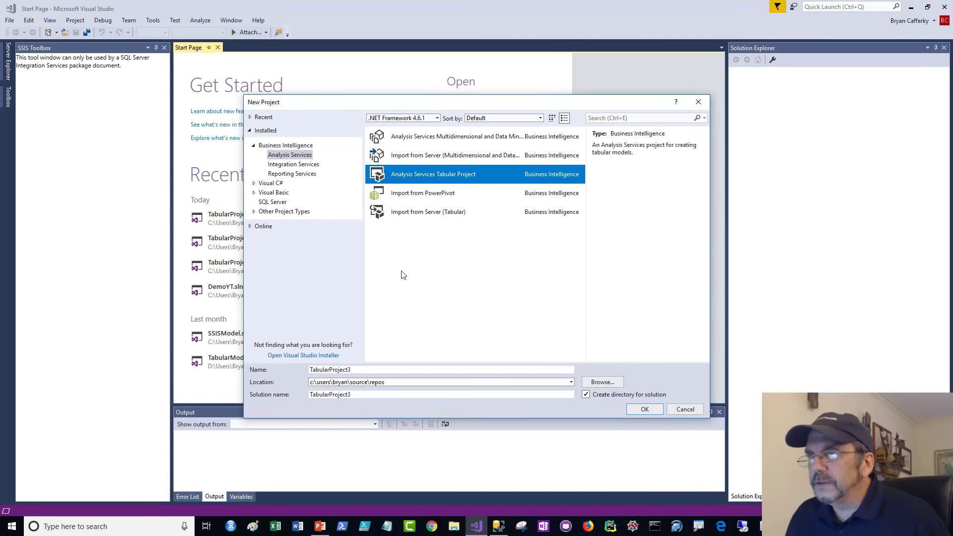
pyautogui.click(375, 370)
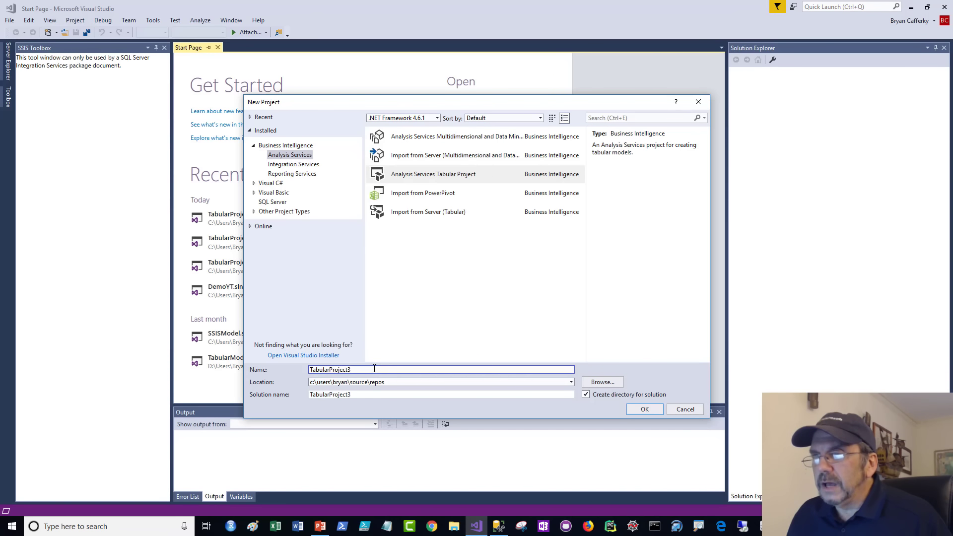
pyautogui.moveTo(363, 370); pyautogui.dragTo(279, 367)
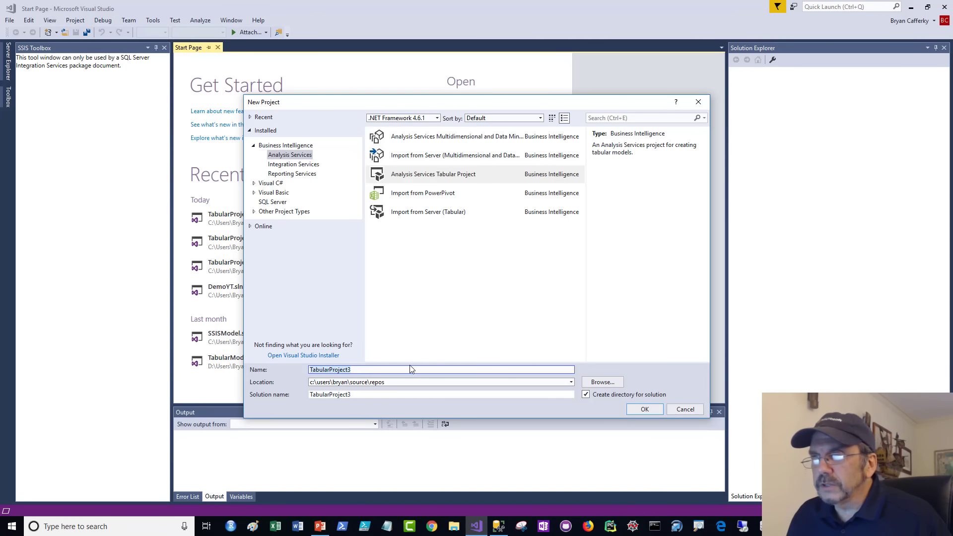
pyautogui.click(639, 416)
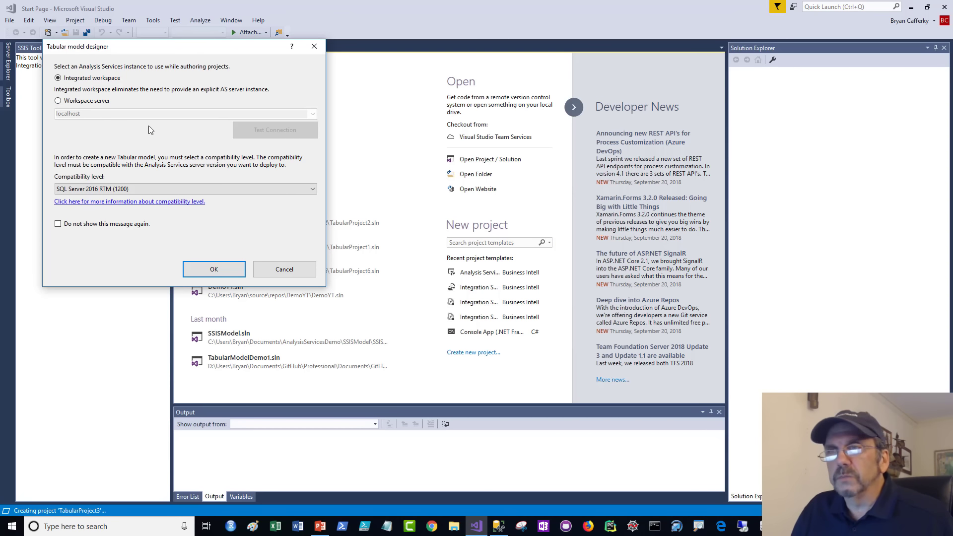
pyautogui.click(214, 270)
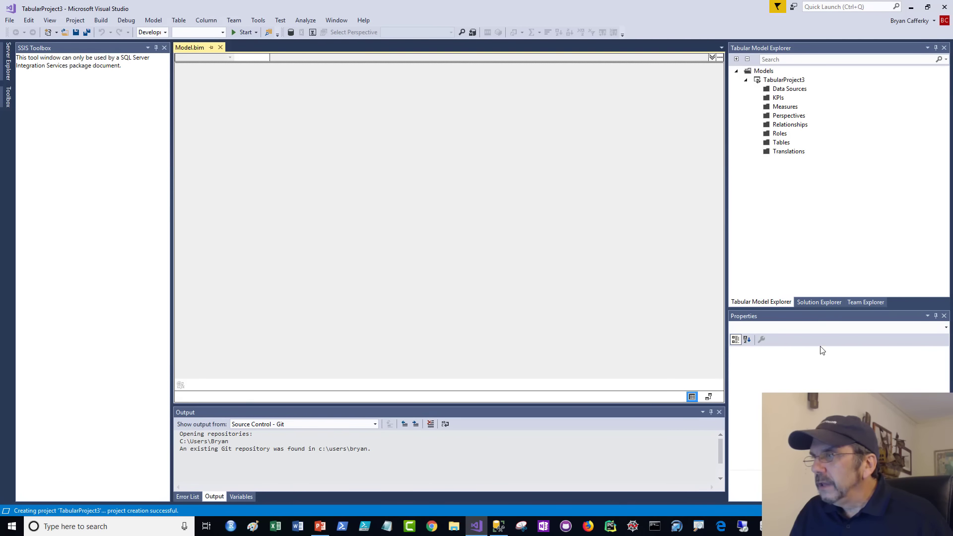
# Step: Examine the new project's files, the actions available for Model.bim, and the tabular model's folder structure
pyautogui.click(826, 303)
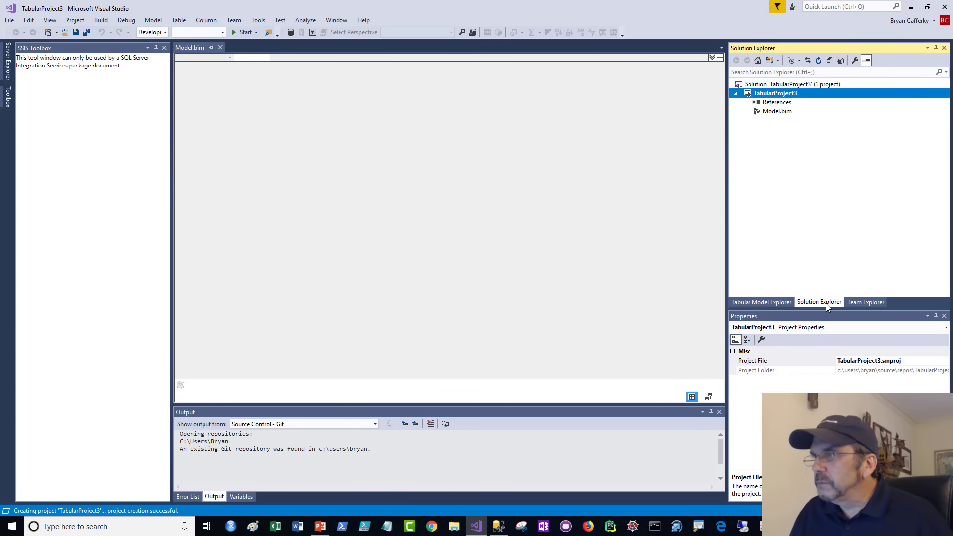
pyautogui.click(763, 302)
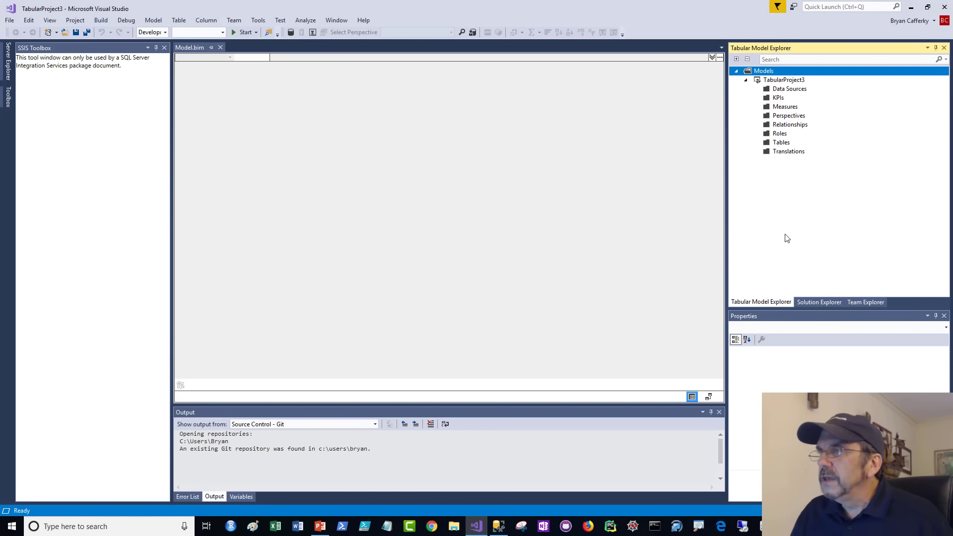
pyautogui.click(821, 303)
pyautogui.click(774, 114)
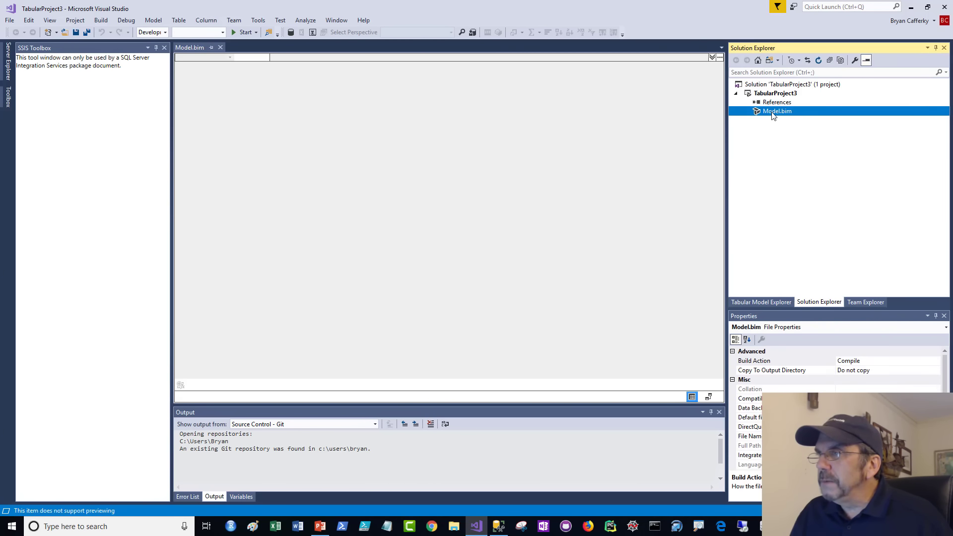
pyautogui.rightClick(773, 115)
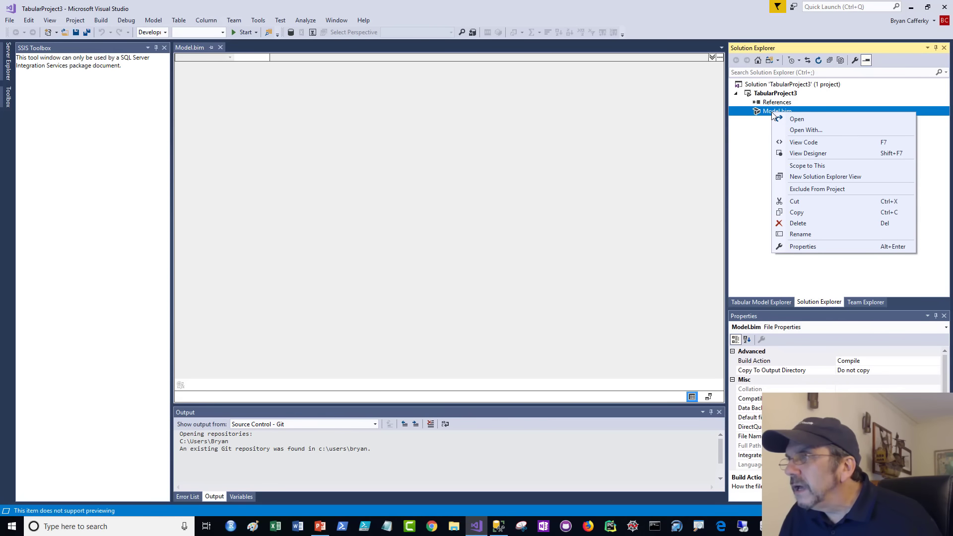
pyautogui.click(755, 154)
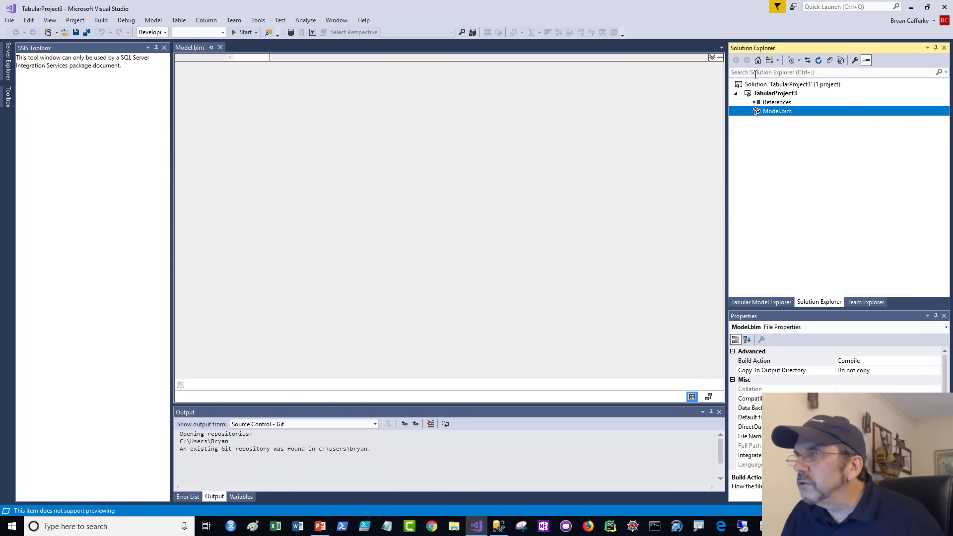
pyautogui.click(753, 303)
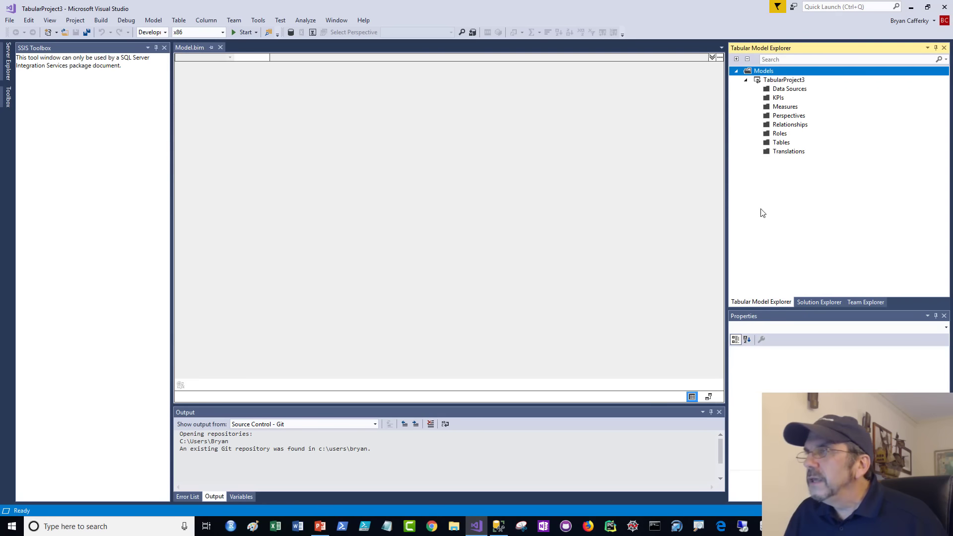
# Step: Connect a Microsoft SQL Server data source to the AdventureworksDW2016 database on localhost, using Windows Authentication and Service Account impersonation
pyautogui.click(786, 93)
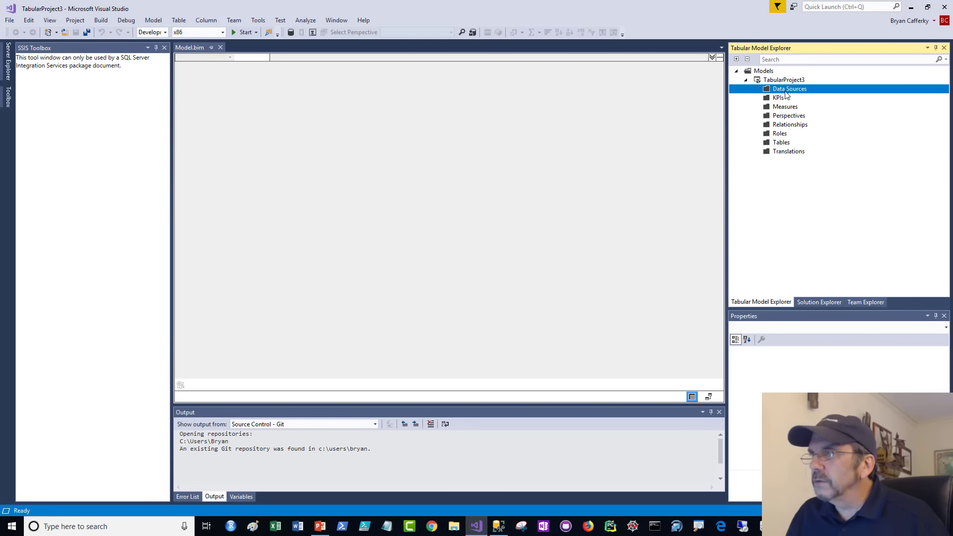
pyautogui.rightClick(786, 93)
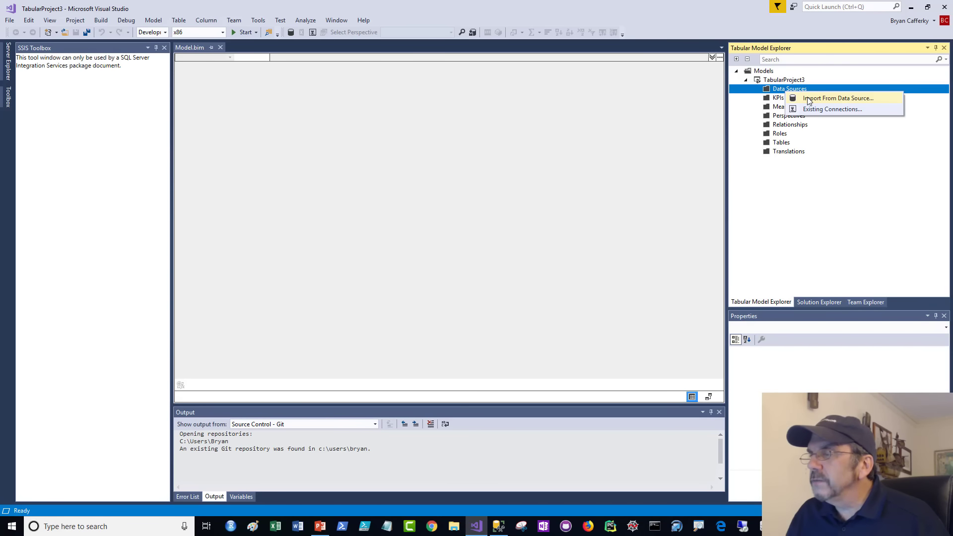
pyautogui.click(809, 101)
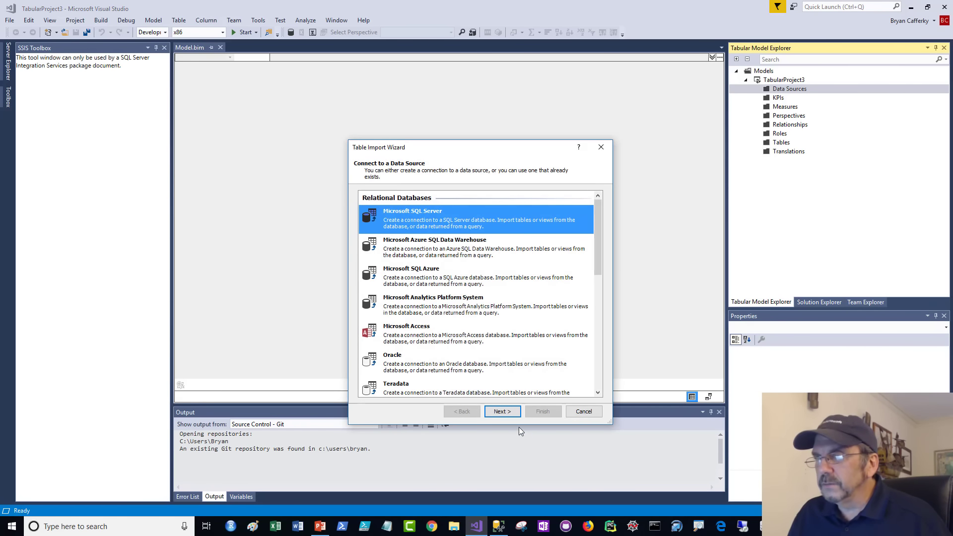
pyautogui.click(502, 413)
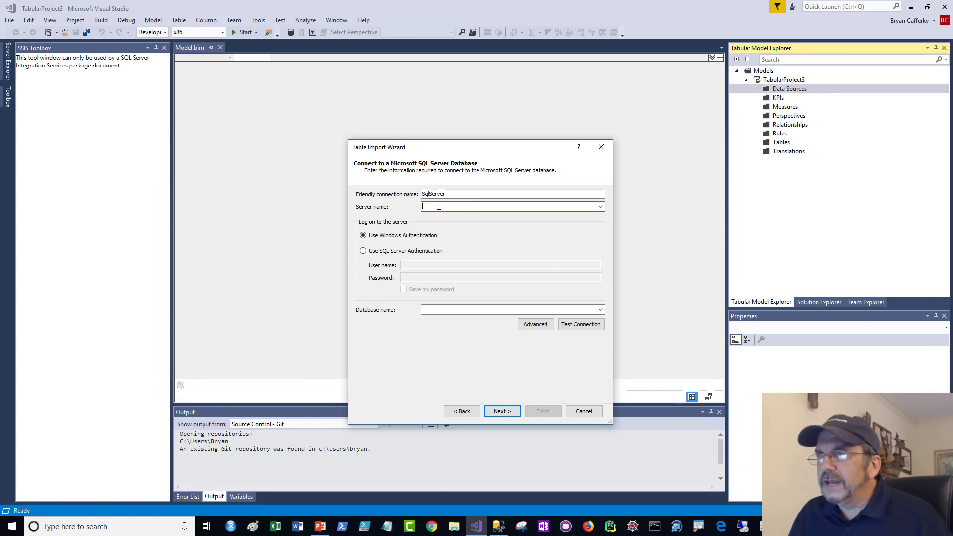
pyautogui.write('localhost')
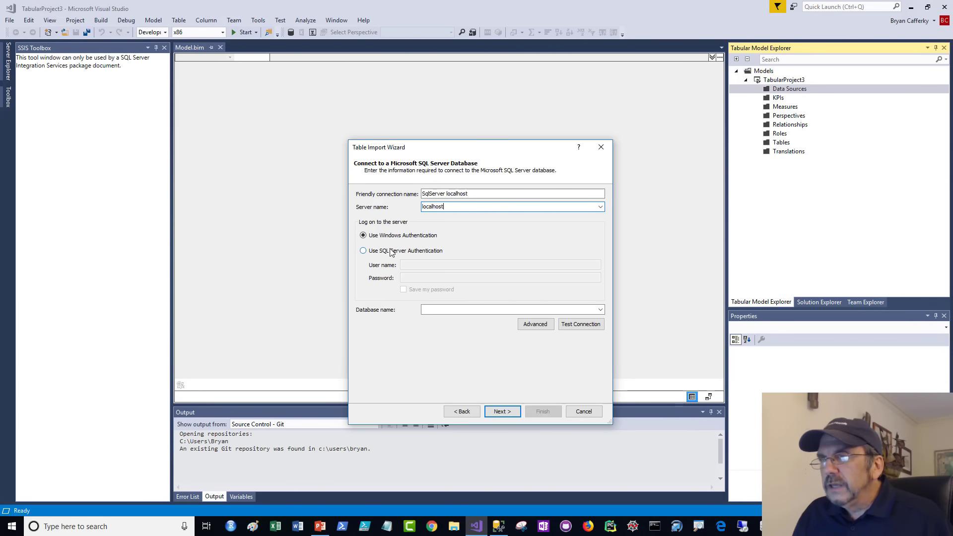
pyautogui.click(457, 311)
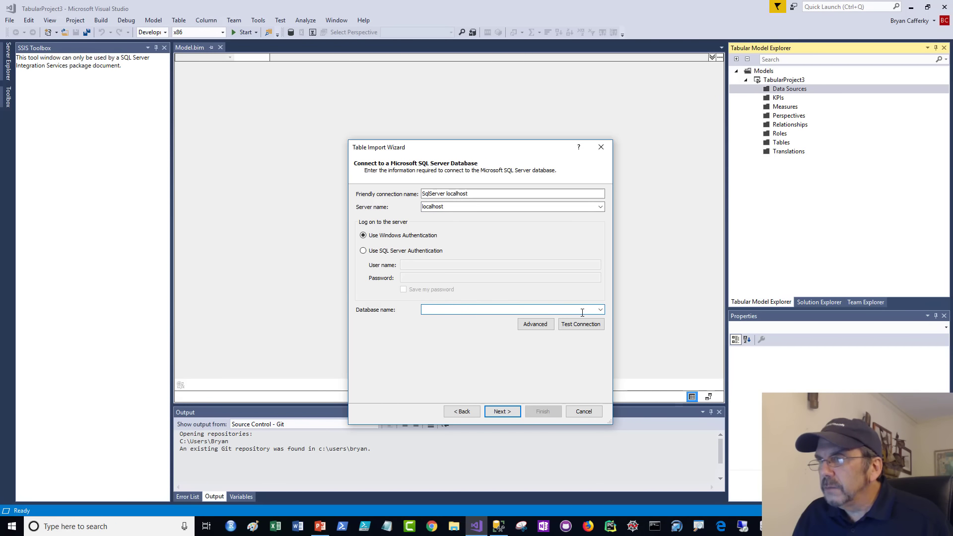
pyautogui.click(601, 309)
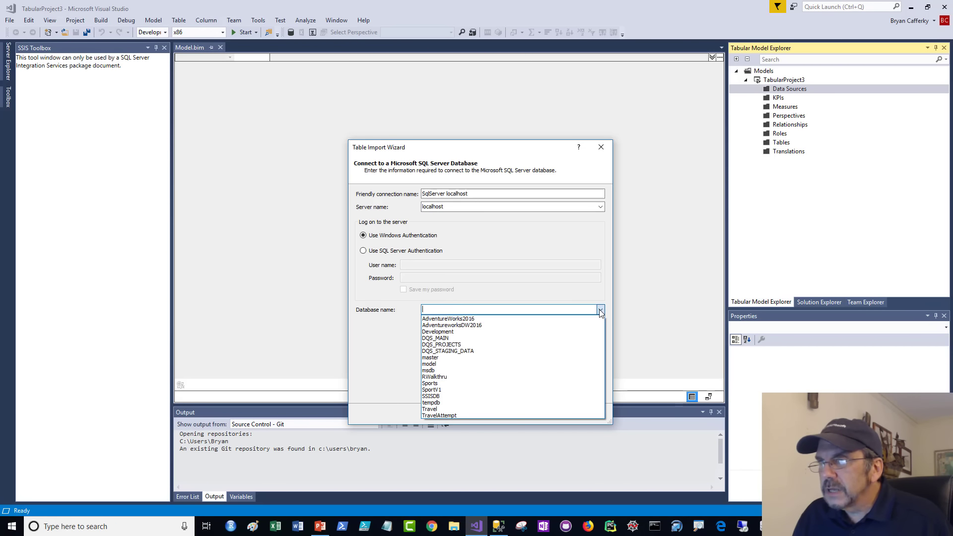
pyautogui.click(503, 324)
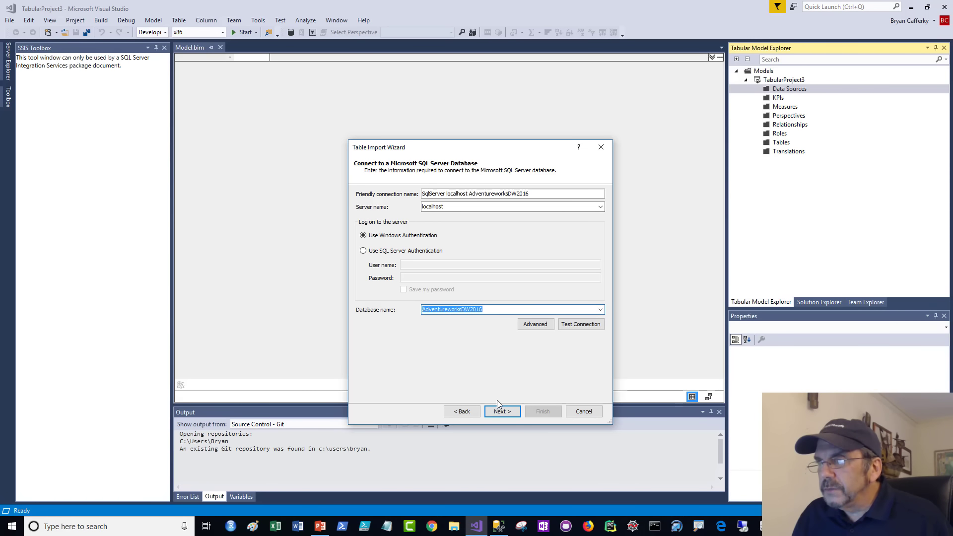
pyautogui.click(502, 412)
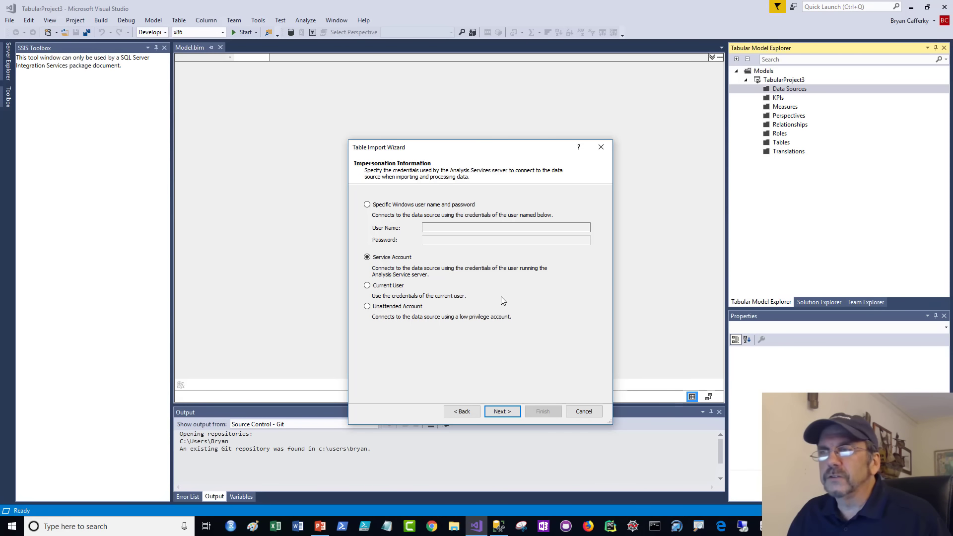
pyautogui.click(502, 412)
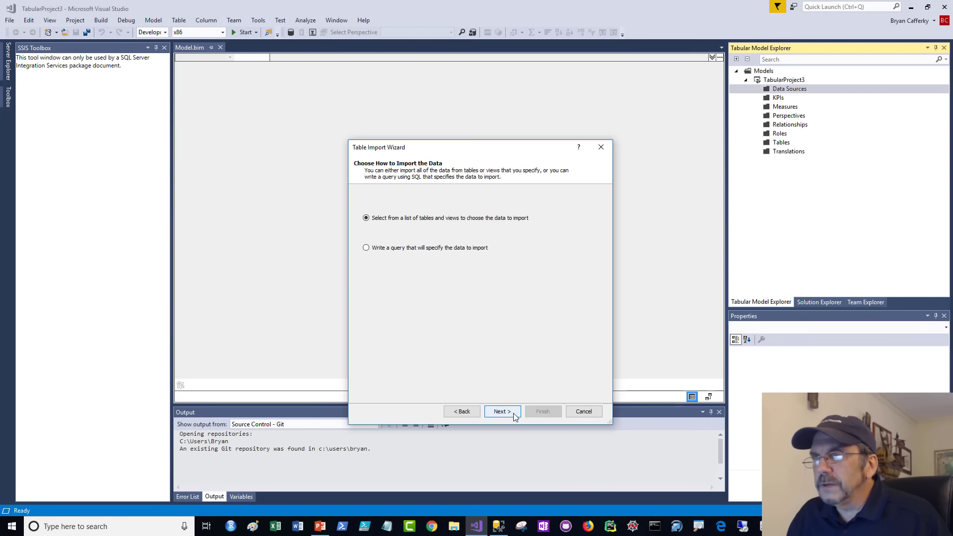
# Step: Import the DimGeography, DimSalesTerritory and FactInternetSales tables by selecting them from the list of tables and views
pyautogui.click(502, 411)
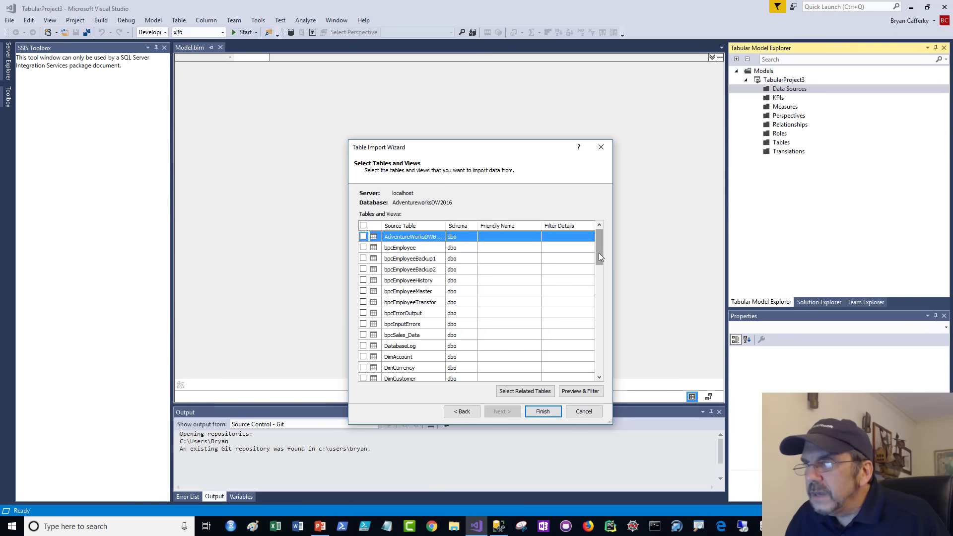
pyautogui.moveTo(599, 252); pyautogui.dragTo(600, 289)
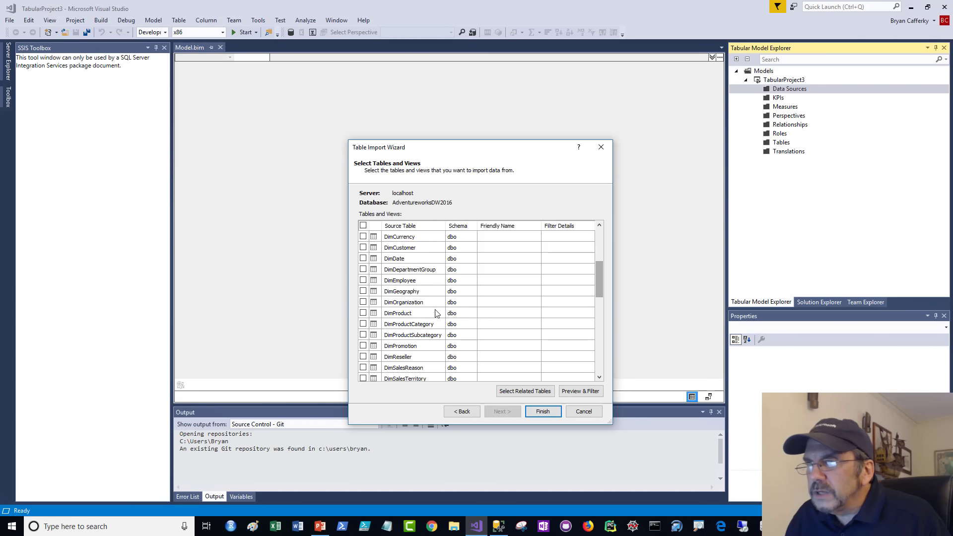
pyautogui.click(363, 292)
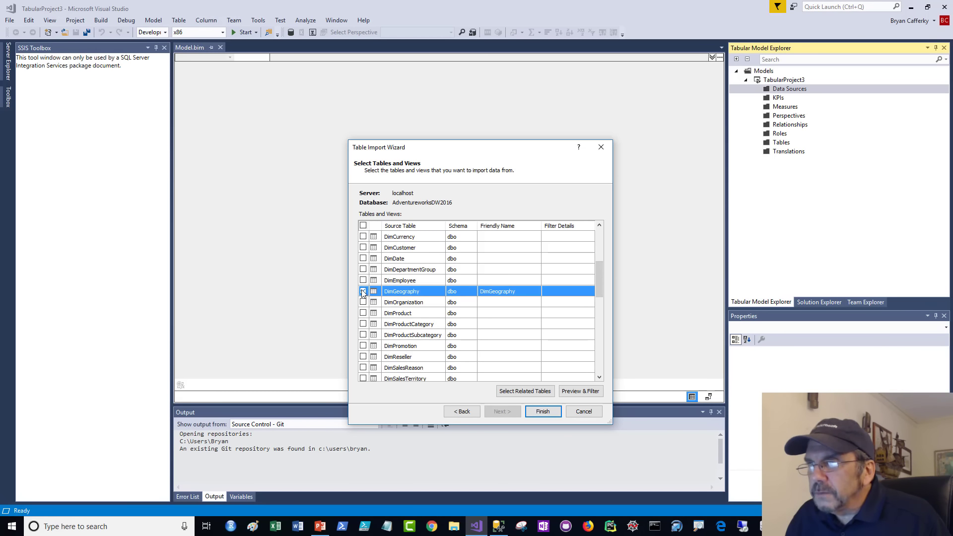
pyautogui.scroll(-2, 363, 293)
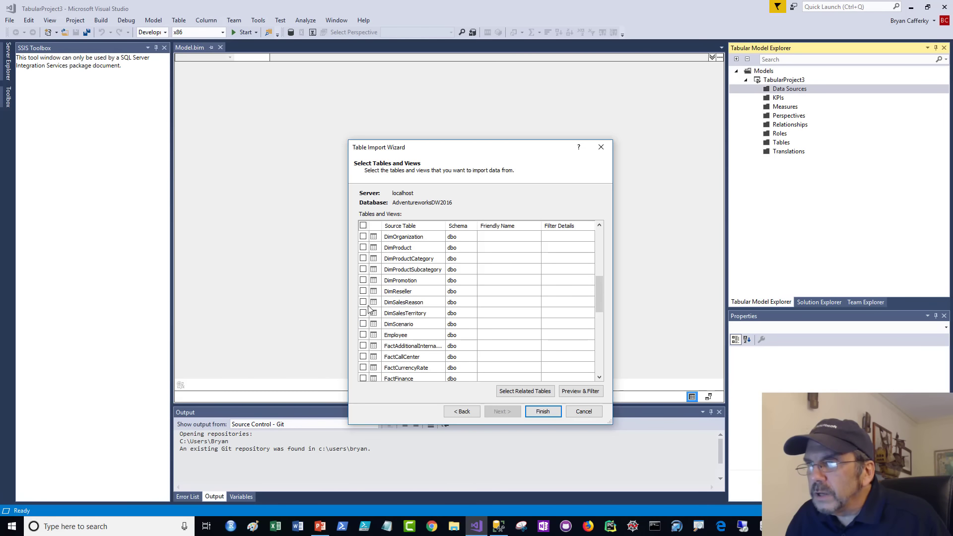
pyautogui.click(363, 314)
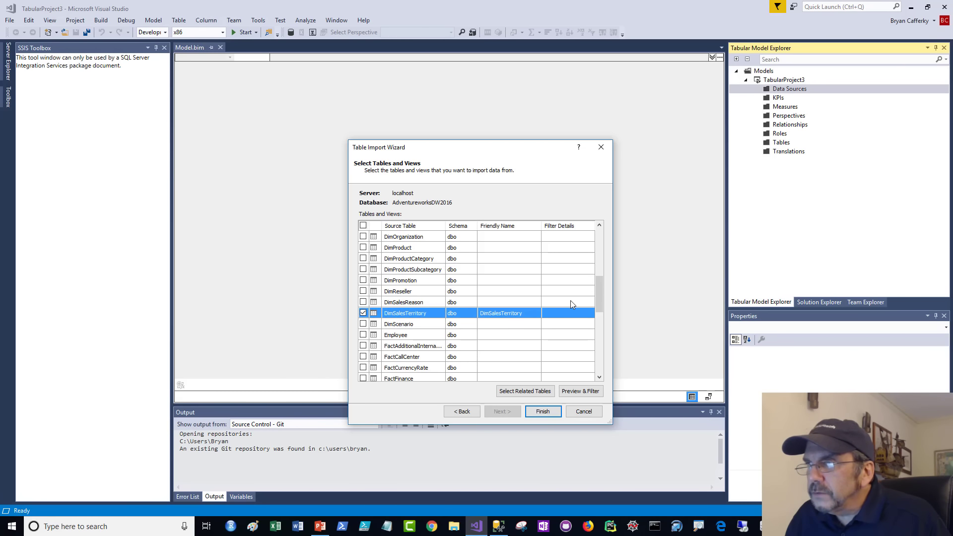
pyautogui.moveTo(598, 310); pyautogui.dragTo(597, 335)
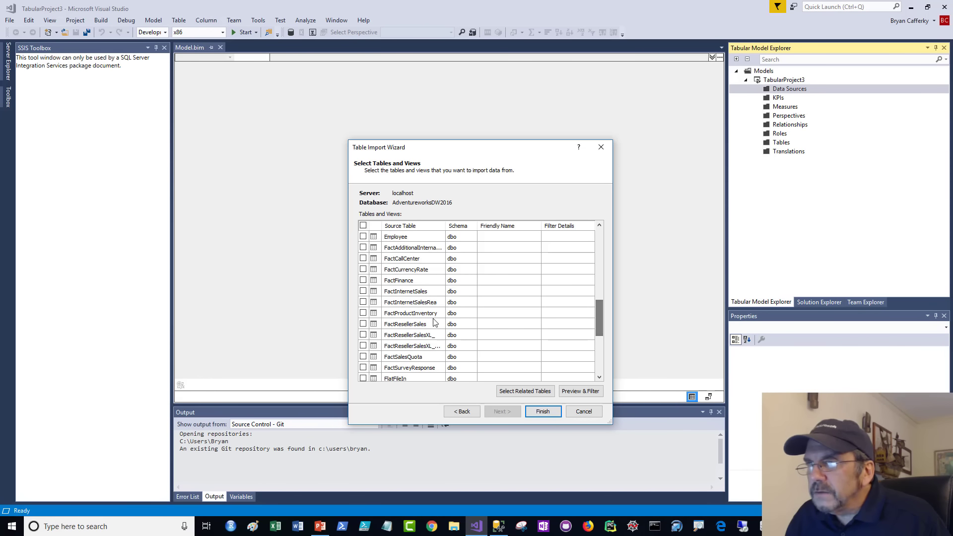
pyautogui.click(363, 292)
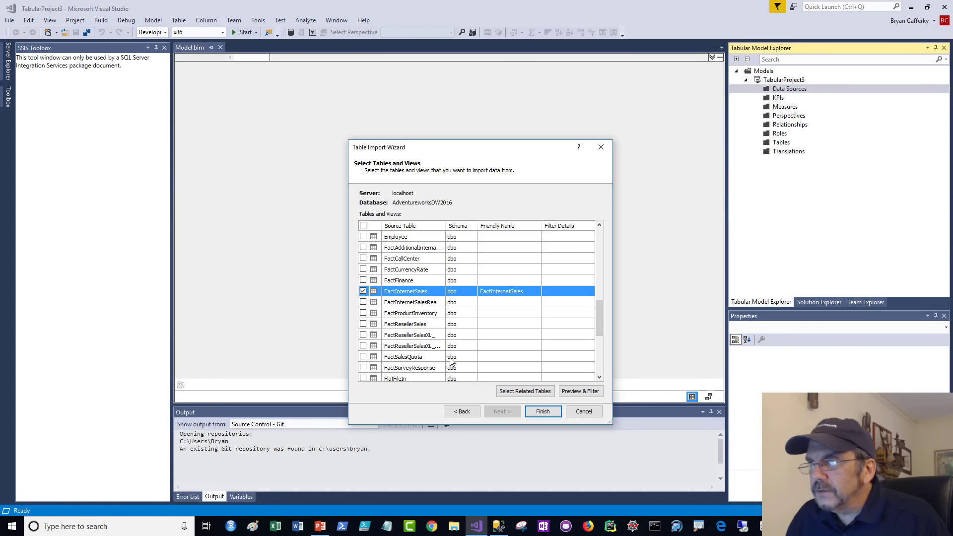
pyautogui.click(543, 411)
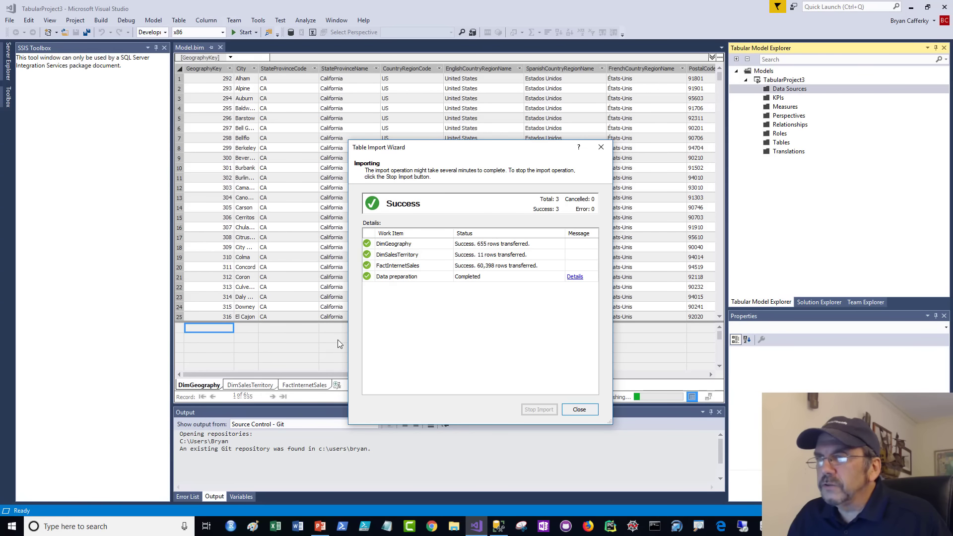
pyautogui.click(593, 410)
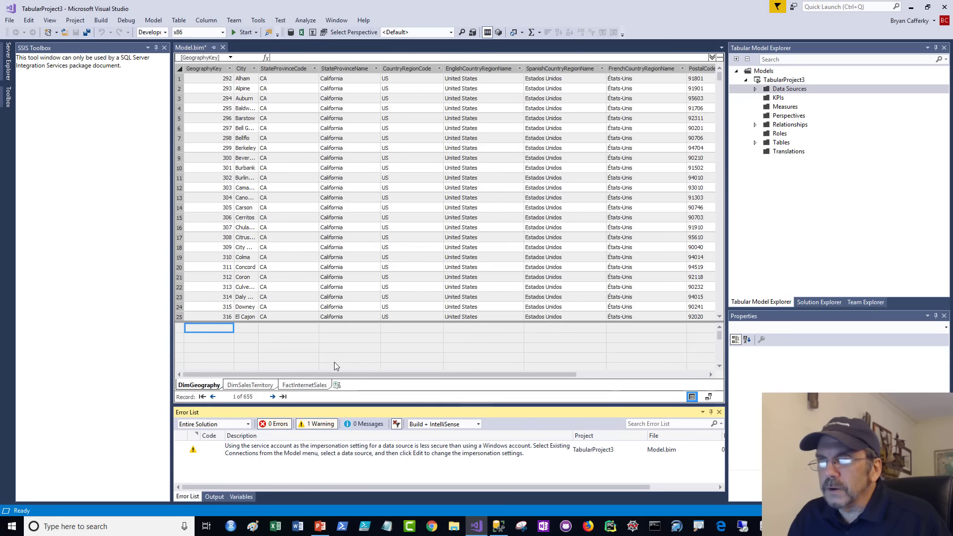
# Step: View the imported rows of the DimSalesTerritory, DimGeography and FactInternetSales tables
pyautogui.click(269, 386)
pyautogui.click(203, 386)
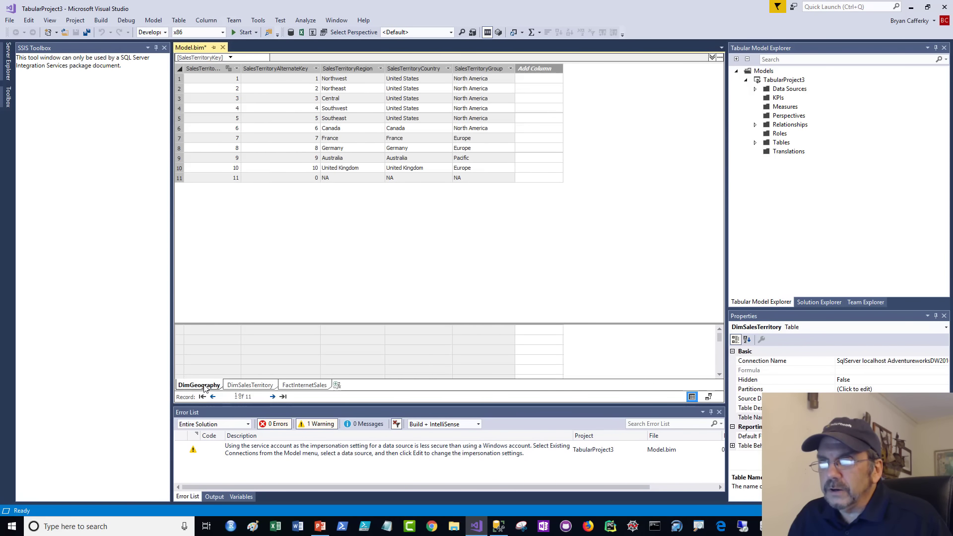
pyautogui.click(305, 386)
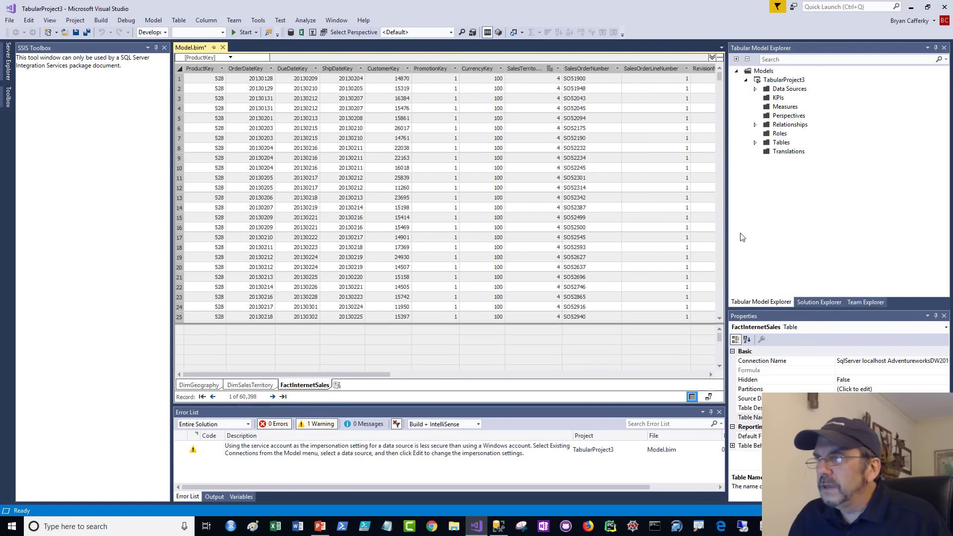
# Step: Show the model as a diagram and enlarge the DimGeography and DimSalesTerritory boxes to reveal more of their fields
pyautogui.click(709, 397)
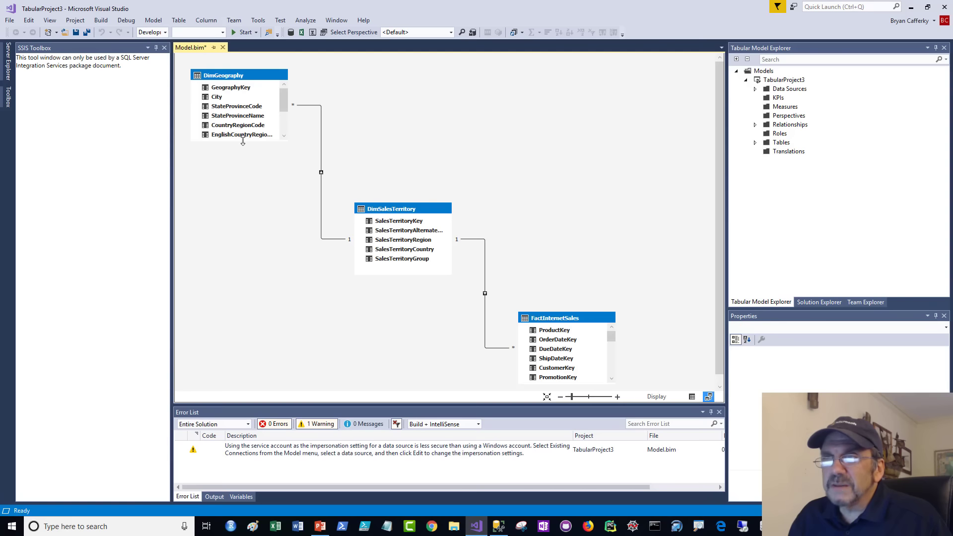
pyautogui.moveTo(242, 141); pyautogui.dragTo(241, 180)
pyautogui.moveTo(386, 278); pyautogui.dragTo(386, 287)
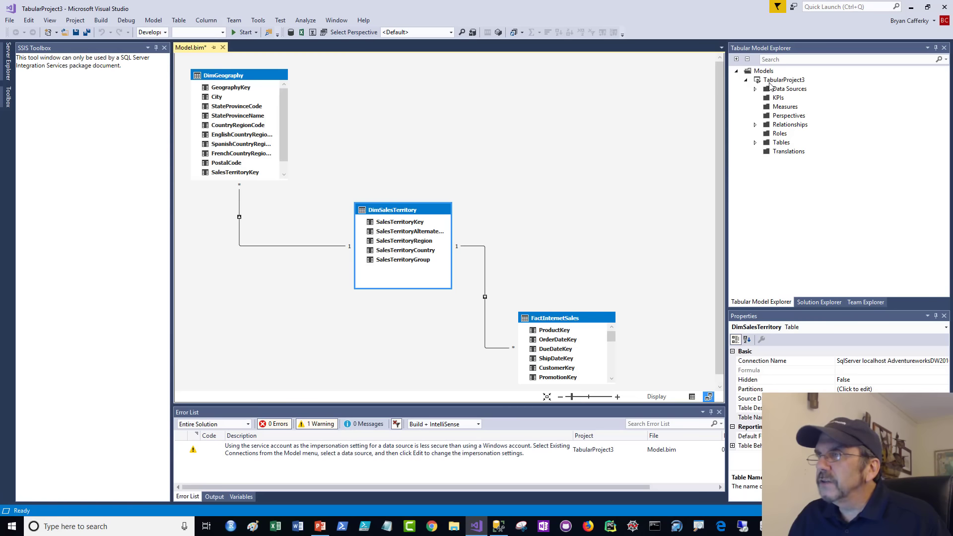
# Step: Examine the model's data sources, relationships, roles, tables and translations in the model tree
pyautogui.click(755, 90)
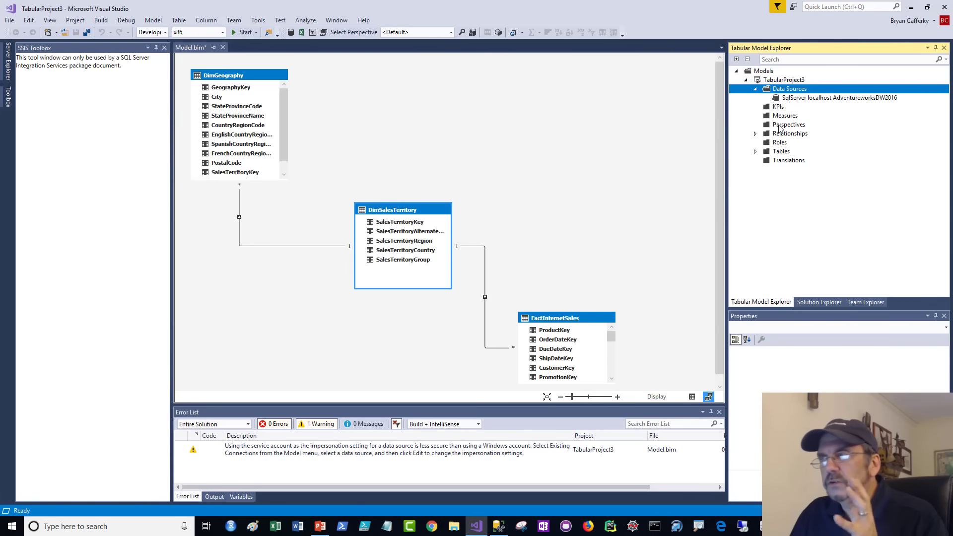
pyautogui.click(755, 134)
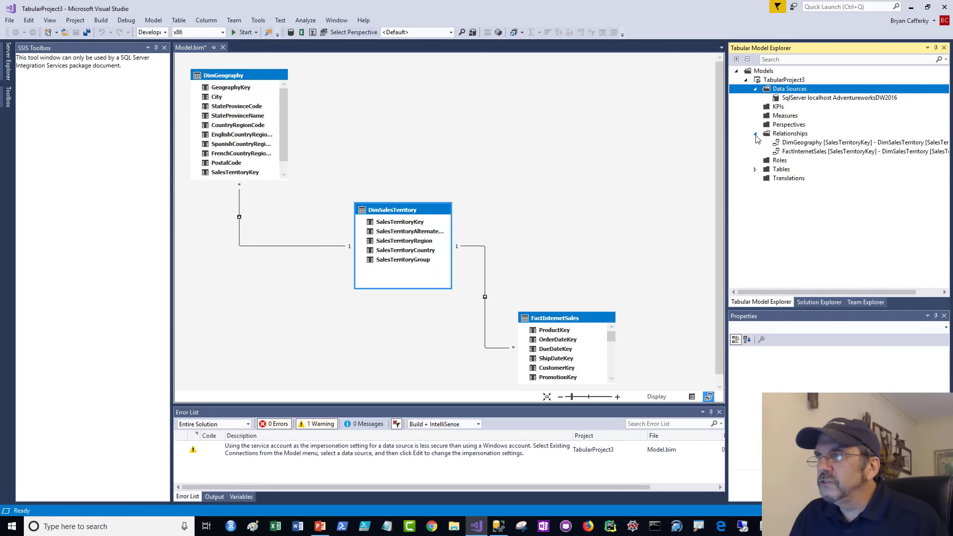
pyautogui.click(755, 134)
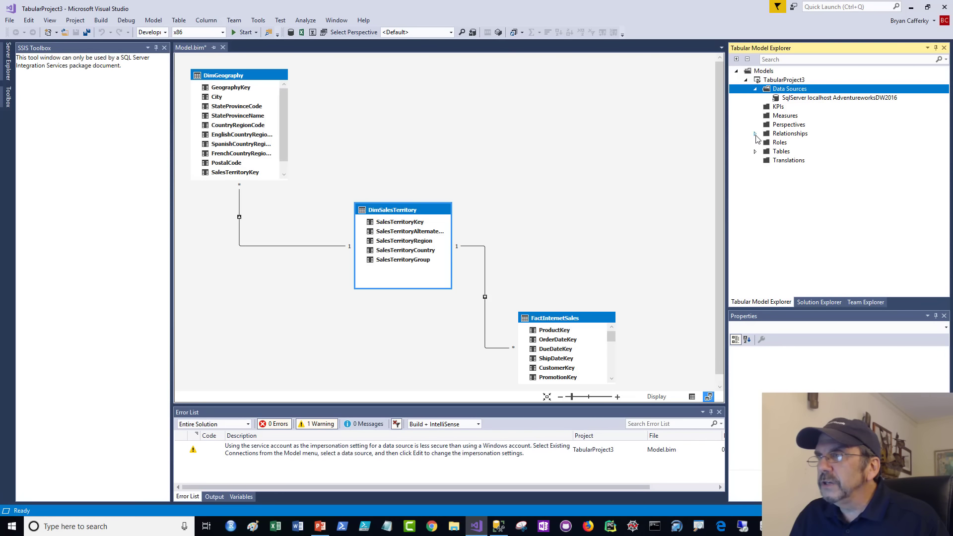
pyautogui.click(780, 144)
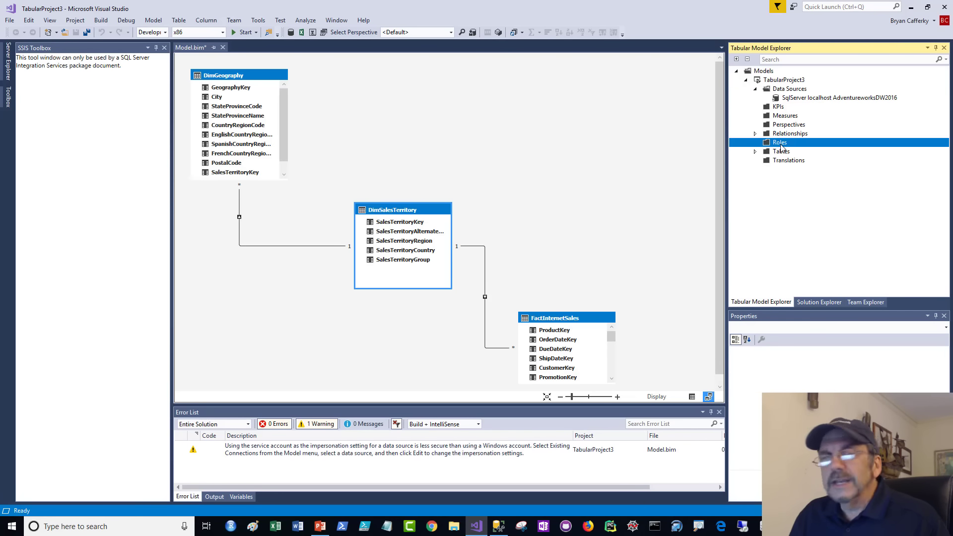
pyautogui.click(755, 151)
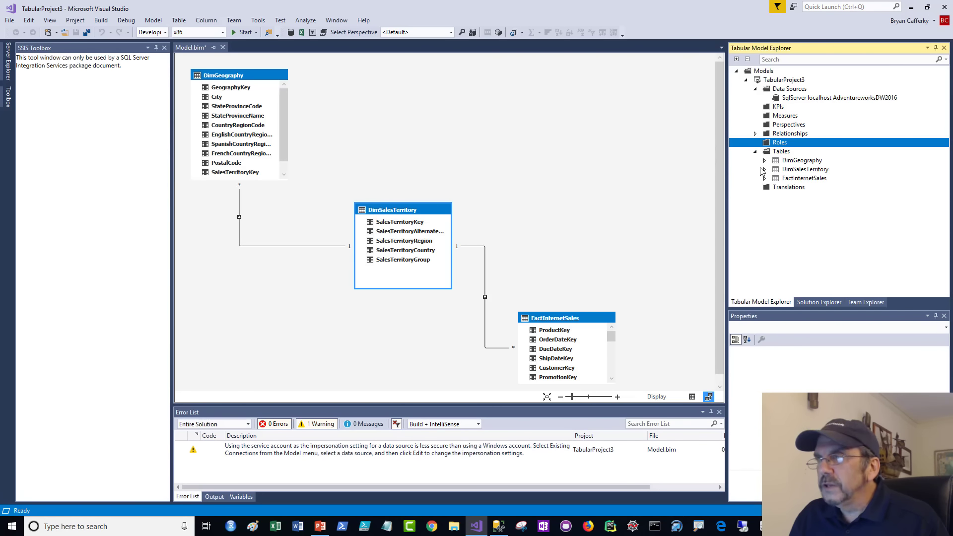
pyautogui.click(773, 188)
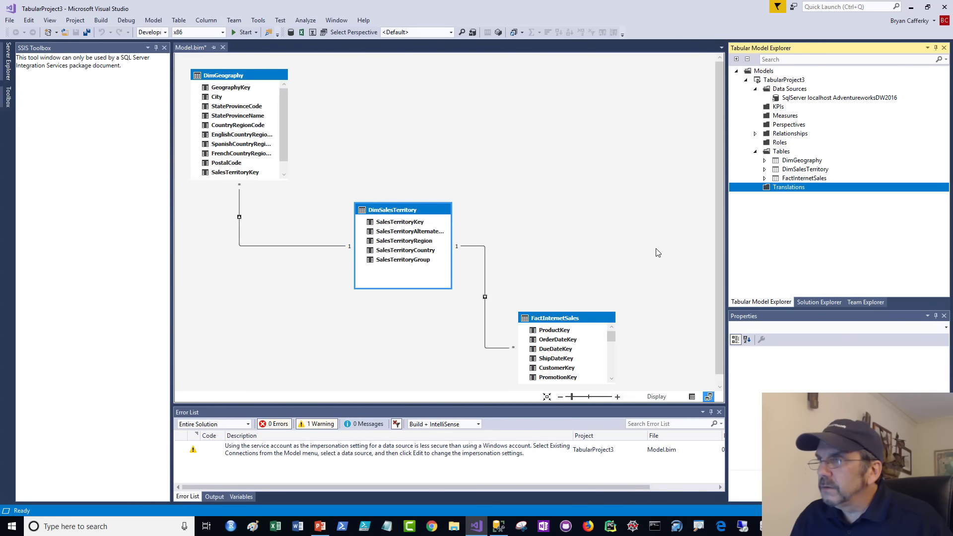
# Step: Return to the data grid and examine the sort, filter and column commands for SalesTerritoryKey in FactInternetSales
pyautogui.click(692, 397)
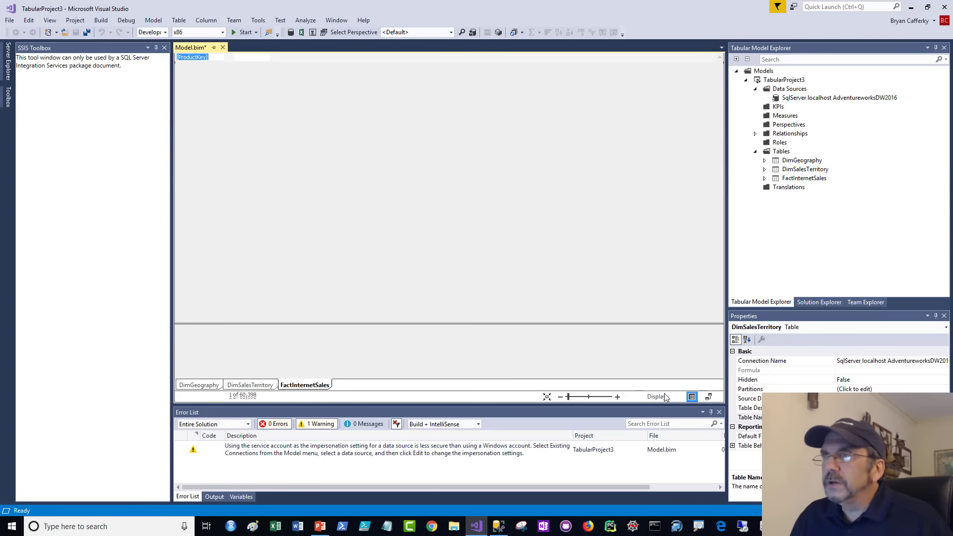
pyautogui.click(526, 70)
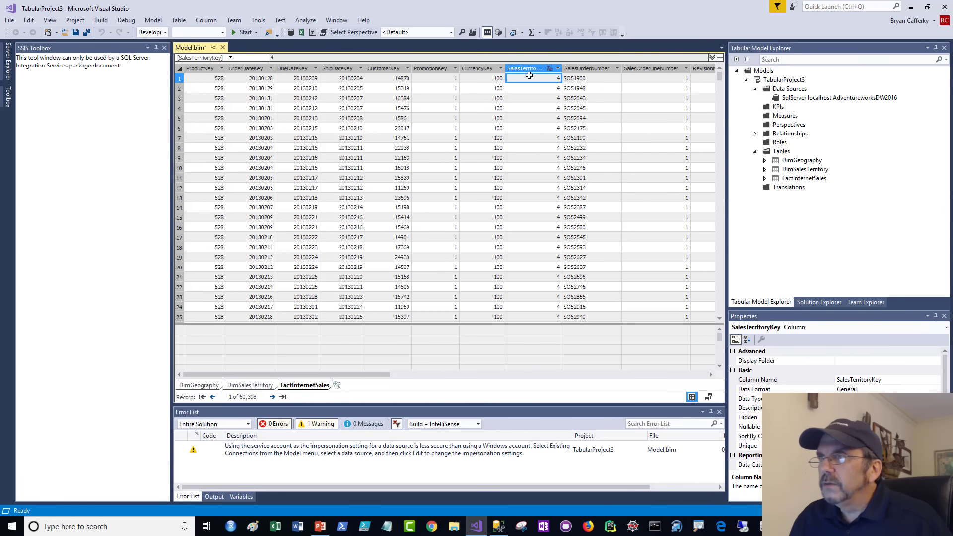
pyautogui.click(557, 69)
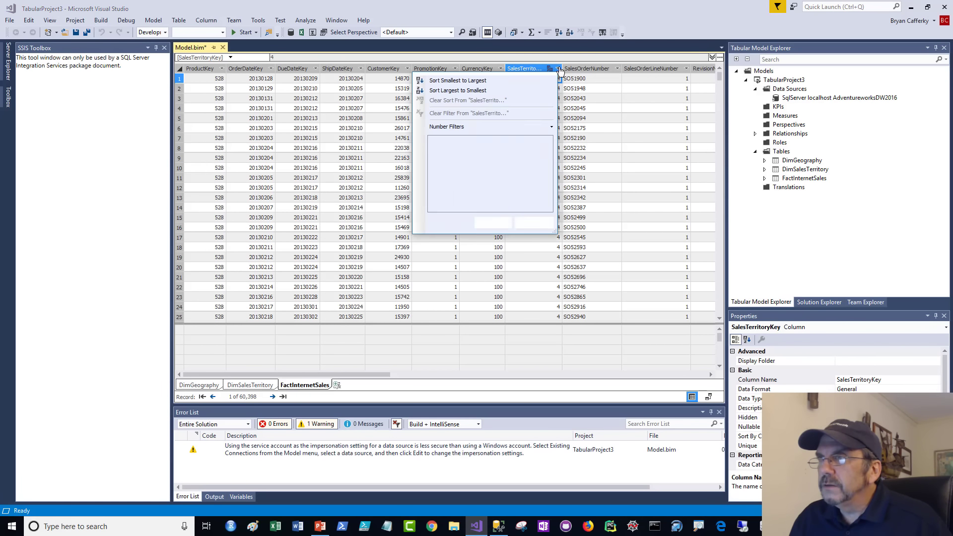
pyautogui.click(600, 91)
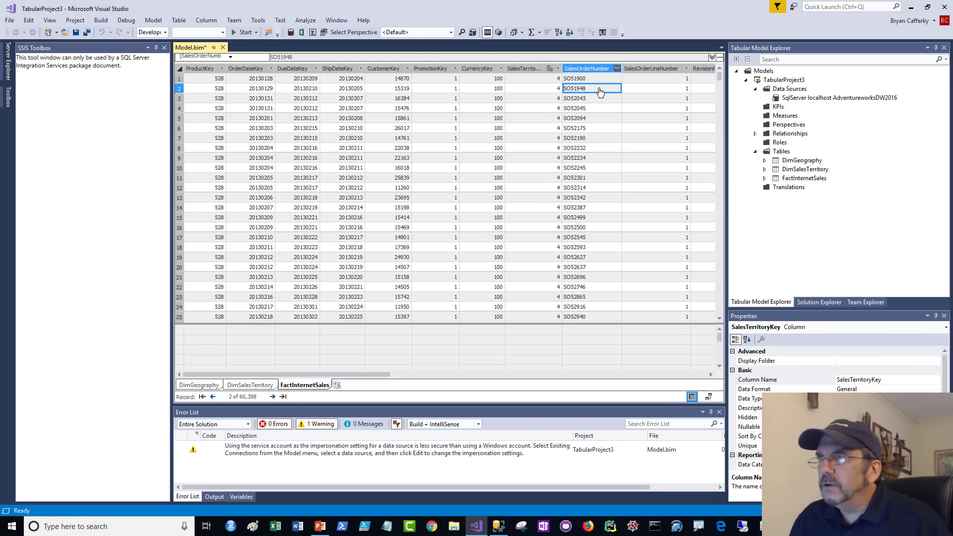
pyautogui.rightClick(525, 69)
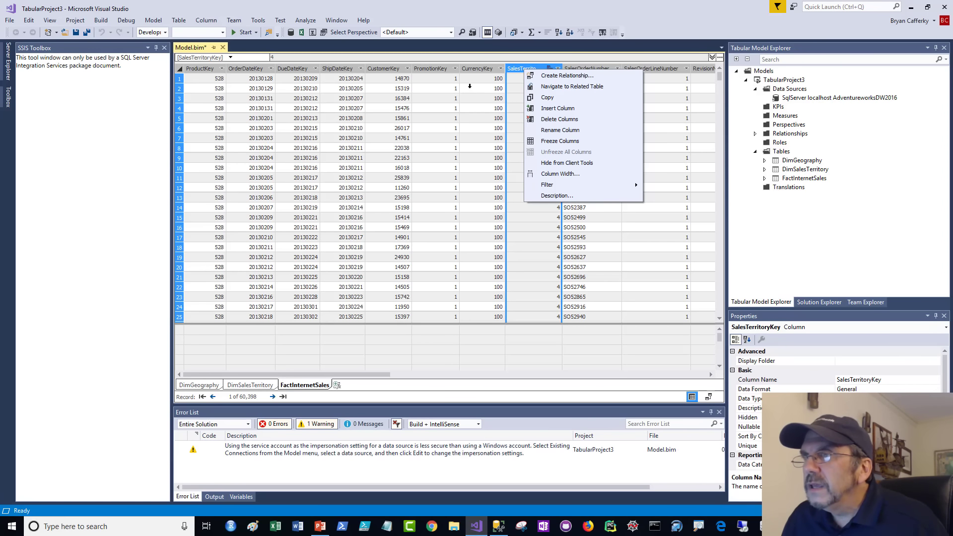
# Step: Hide the PromotionKey column of FactInternetSales from client tools, then select the SalesTerritoryKey column
pyautogui.click(441, 70)
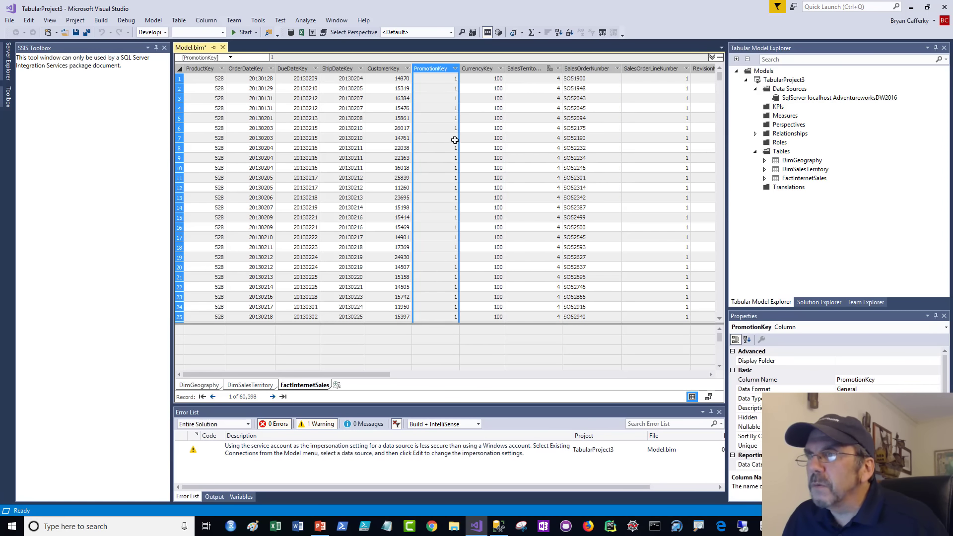
pyautogui.rightClick(430, 68)
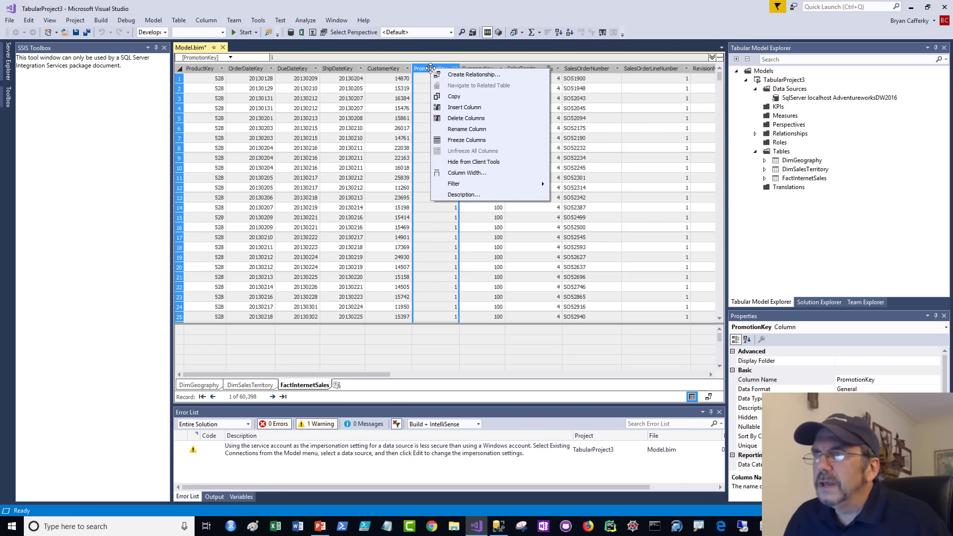
pyautogui.click(467, 163)
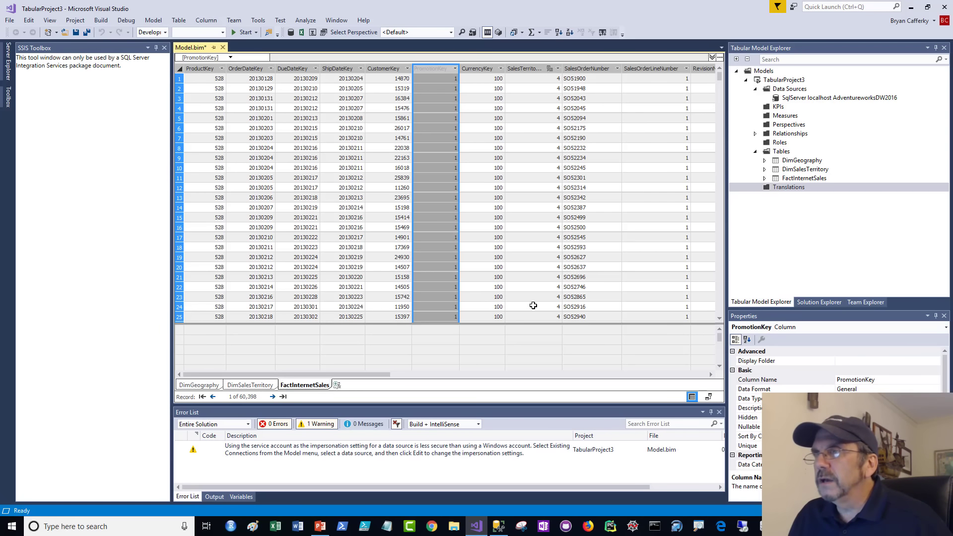
pyautogui.click(526, 69)
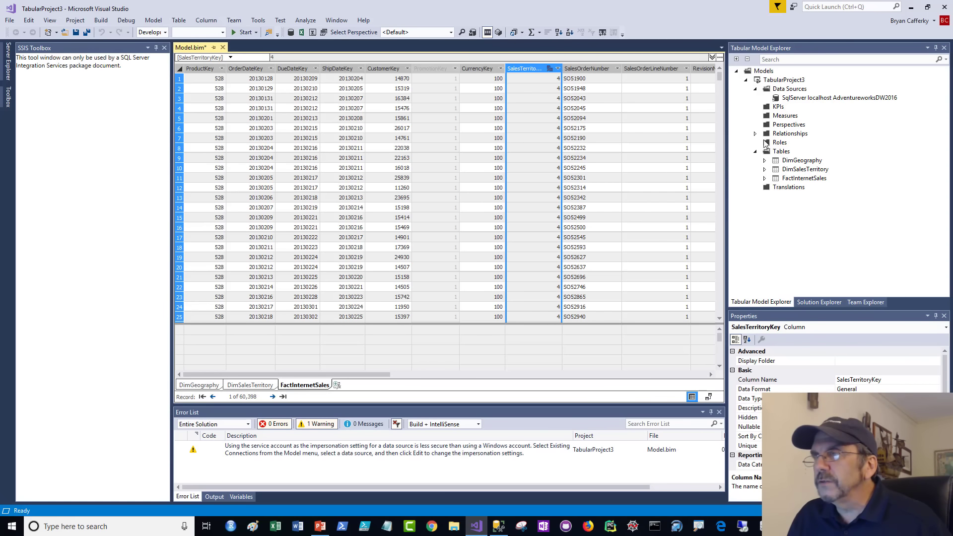
# Step: Change the AdventureworksDW2016 data source to SQL Server Authentication, enter the login's user name and password, and save the connection
pyautogui.click(801, 99)
pyautogui.rightClick(801, 100)
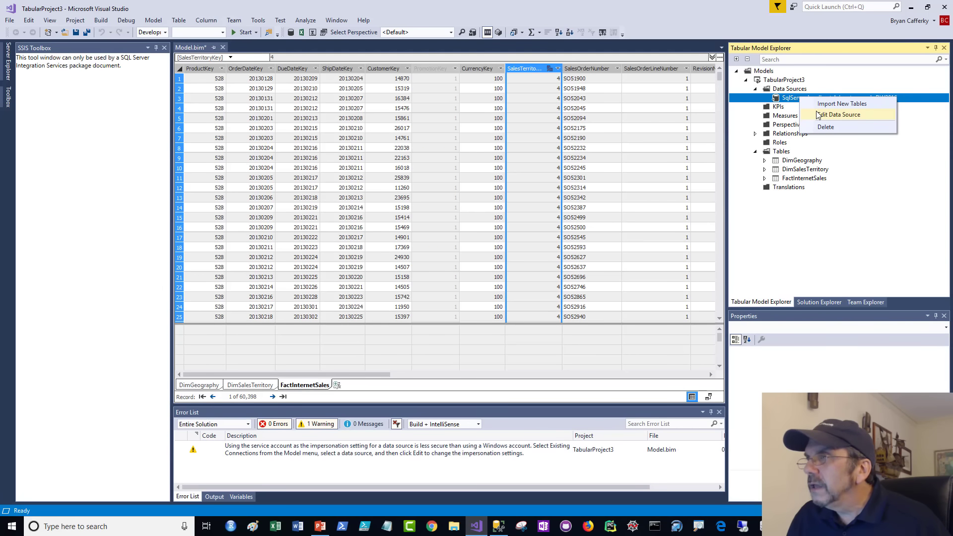
pyautogui.click(815, 113)
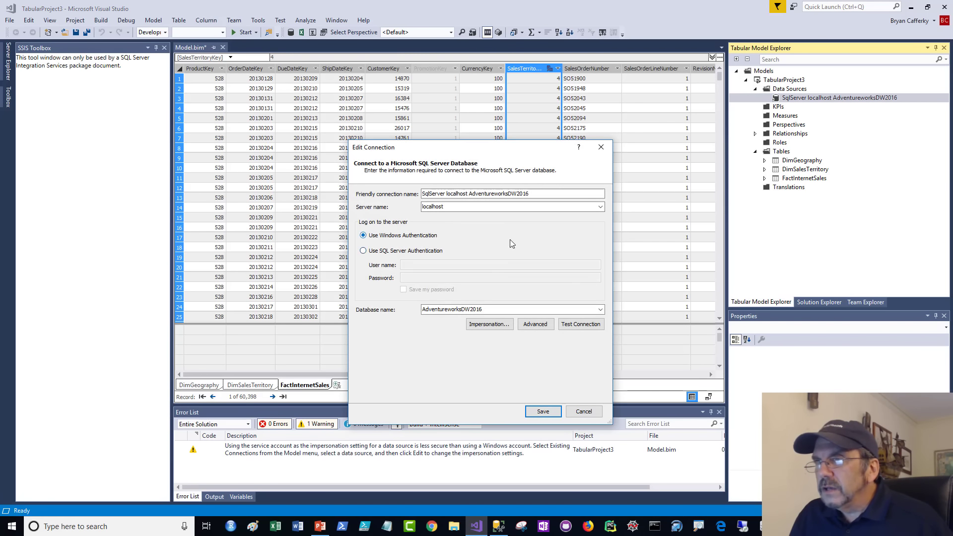
pyautogui.click(387, 252)
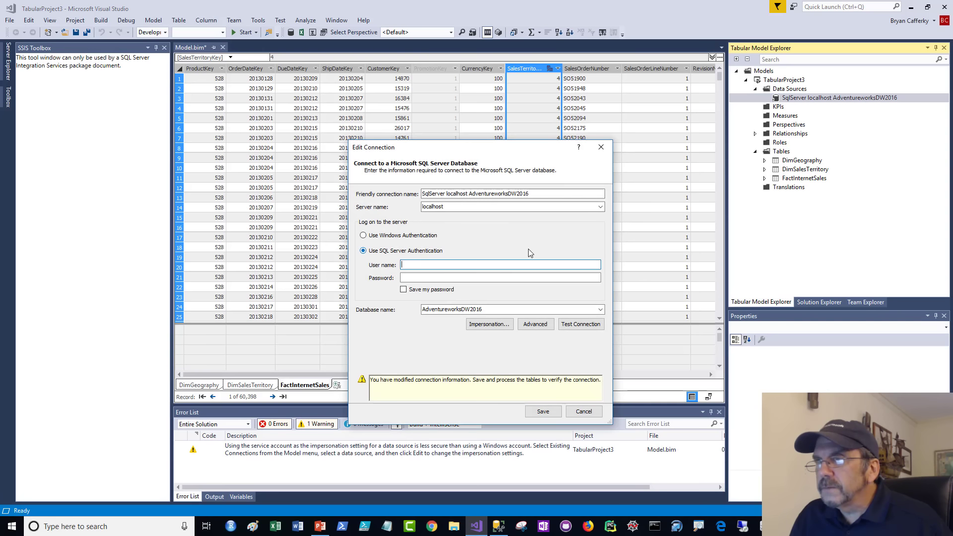
pyautogui.write('bryan')
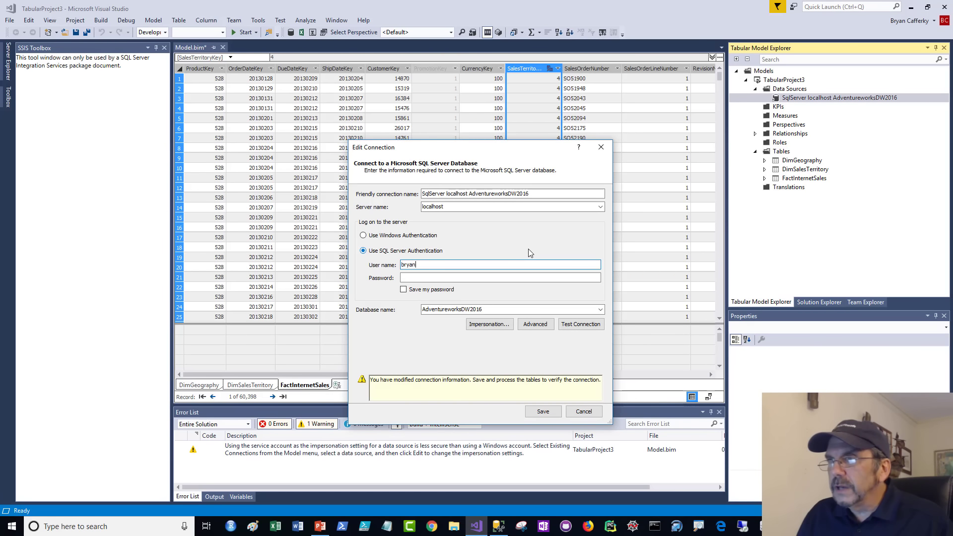
pyautogui.click(441, 278)
pyautogui.write('*****')
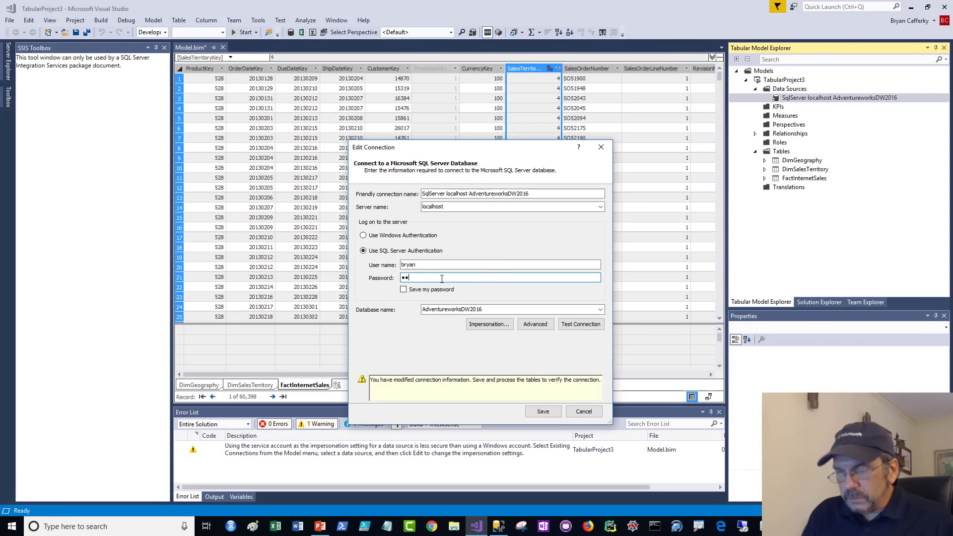
pyautogui.click(544, 412)
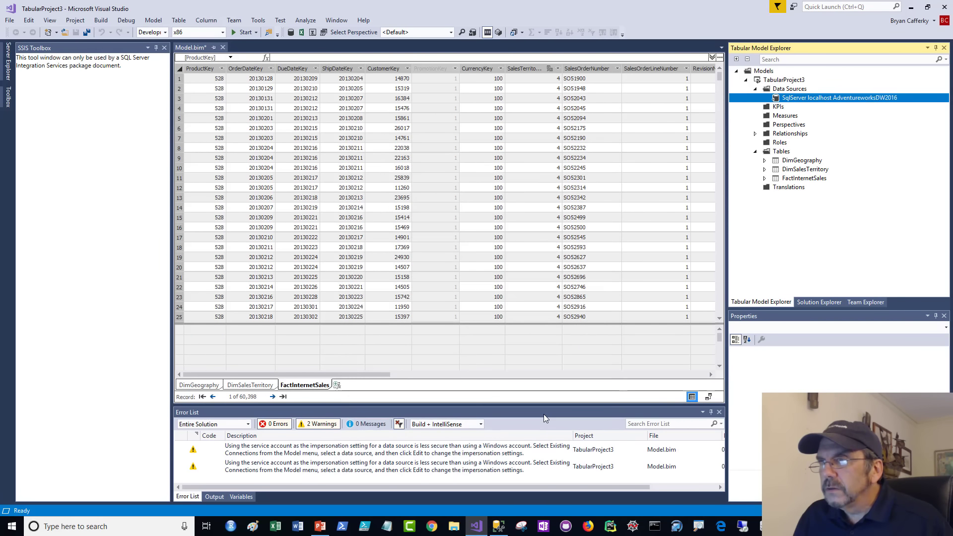
# Step: Process all the model's tables from the AdventureworksDW2016 data source and close the processing progress dialog
pyautogui.click(158, 20)
pyautogui.click(168, 53)
pyautogui.click(288, 54)
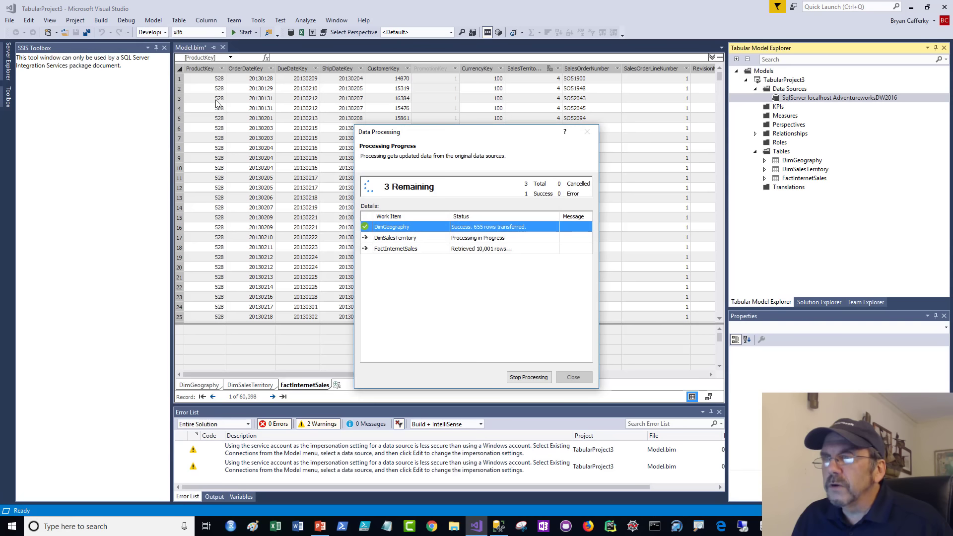
pyautogui.click(574, 378)
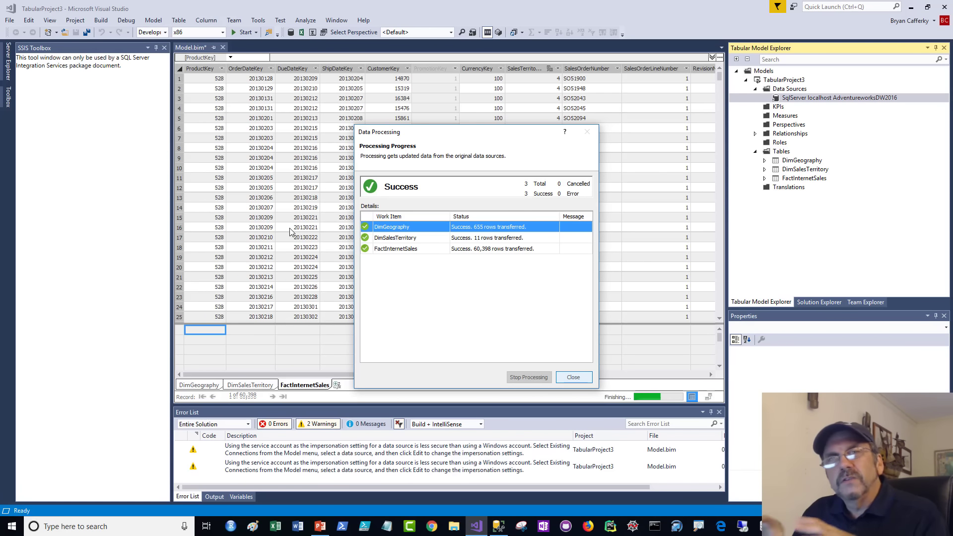
# Step: Deploy the TabularProject3 solution to the Analysis Services server and close the deployment dialog
pyautogui.click(153, 20)
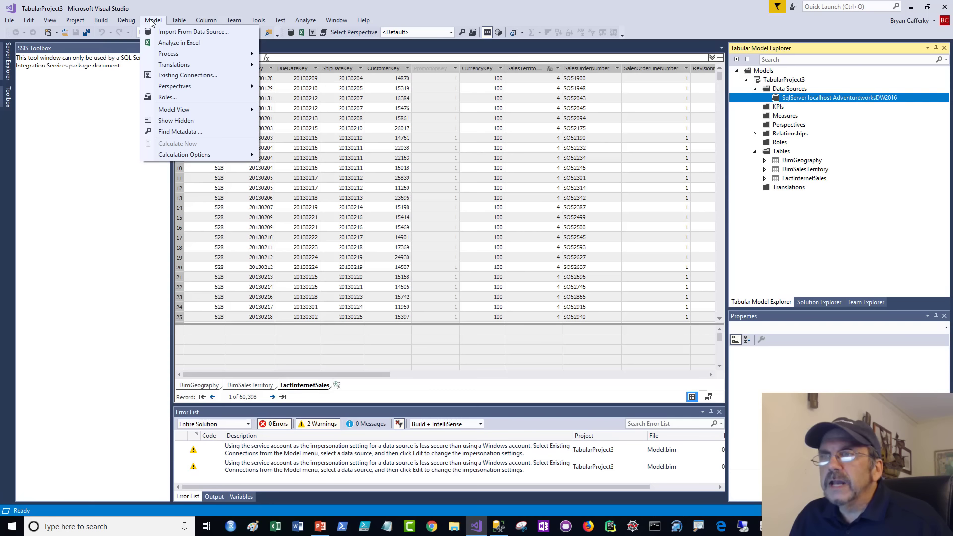
pyautogui.click(102, 20)
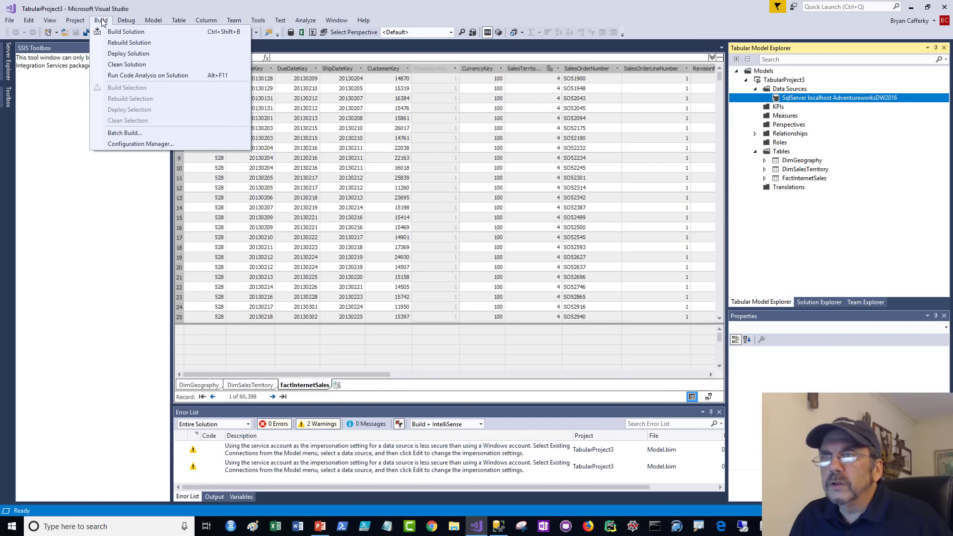
pyautogui.click(115, 53)
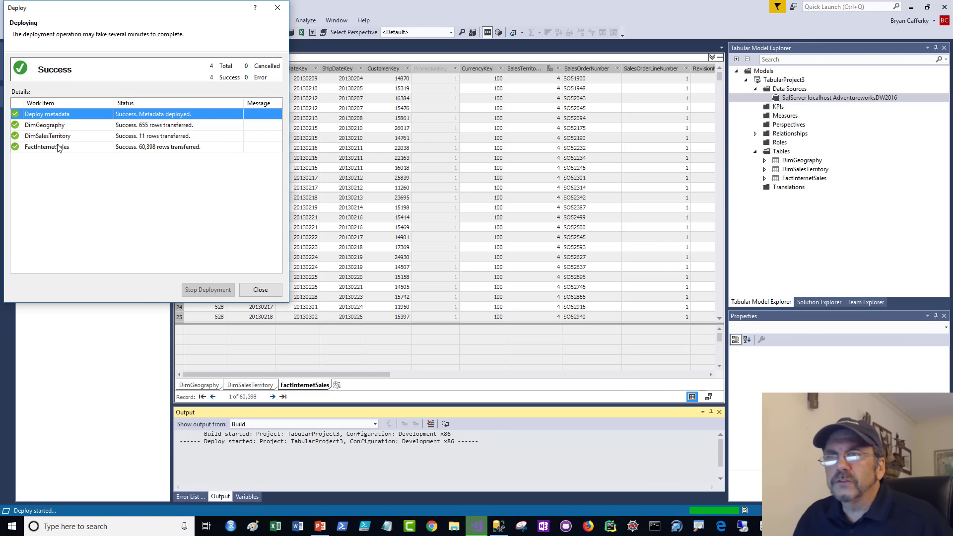
pyautogui.click(257, 293)
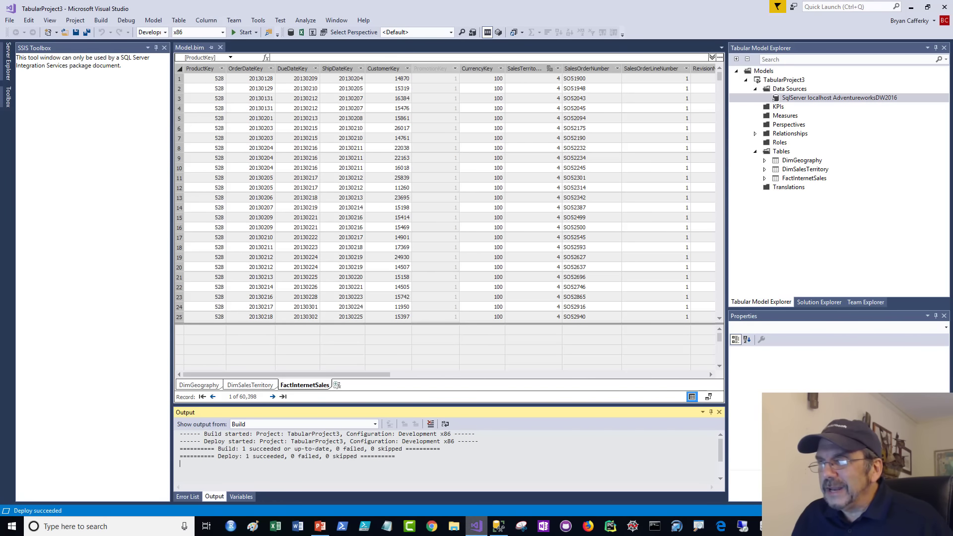
# Step: Switch to SQL Server Management Studio and expand and refresh the database list of the localhost Analysis Services server
pyautogui.click(499, 526)
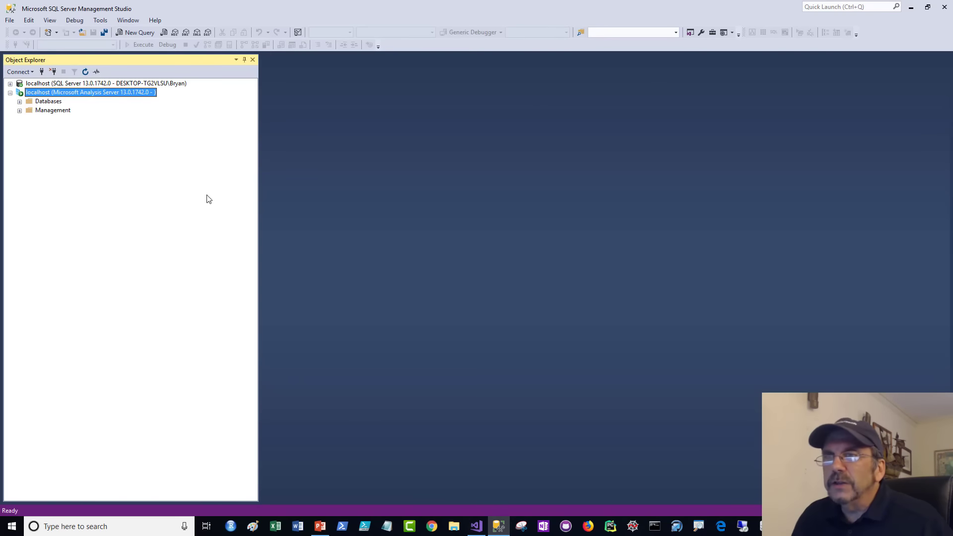
pyautogui.click(20, 102)
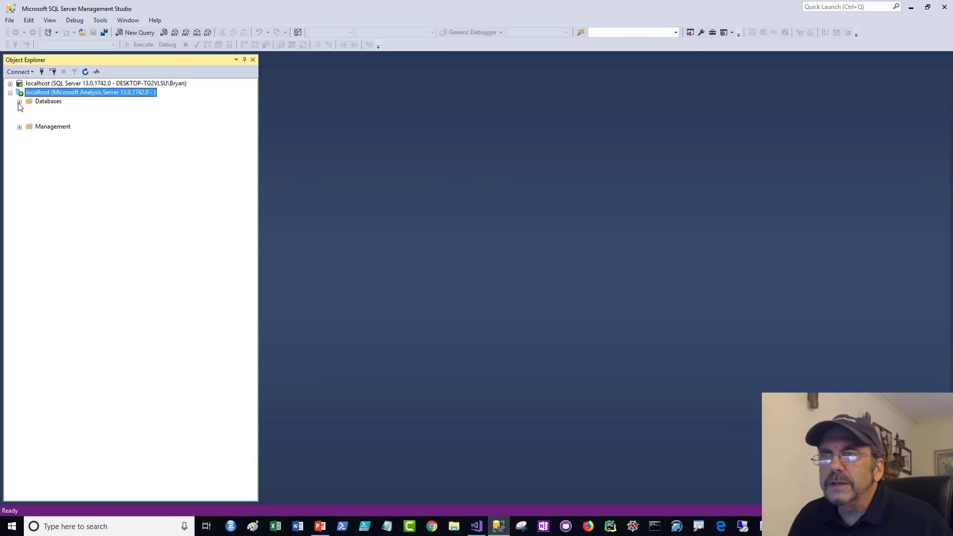
pyautogui.rightClick(45, 104)
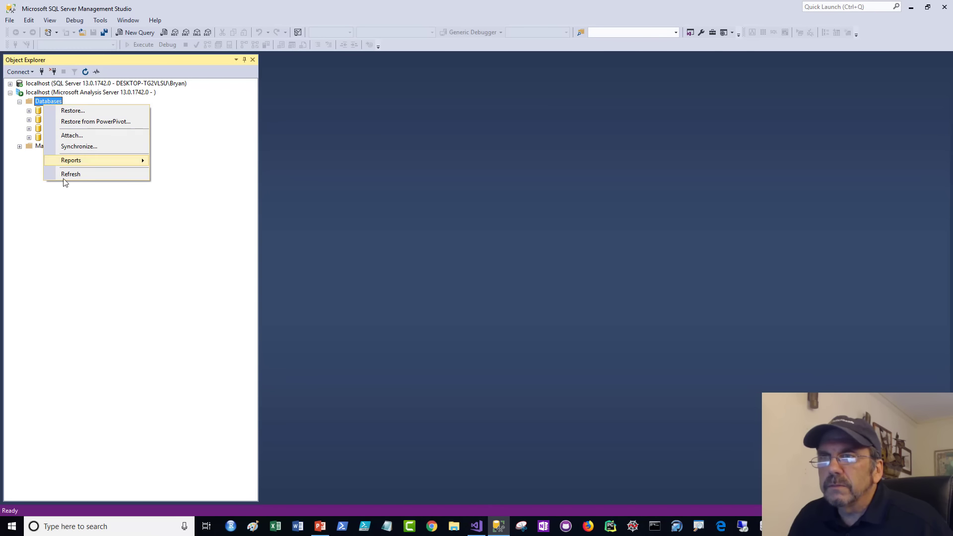
pyautogui.click(65, 174)
pyautogui.click(65, 164)
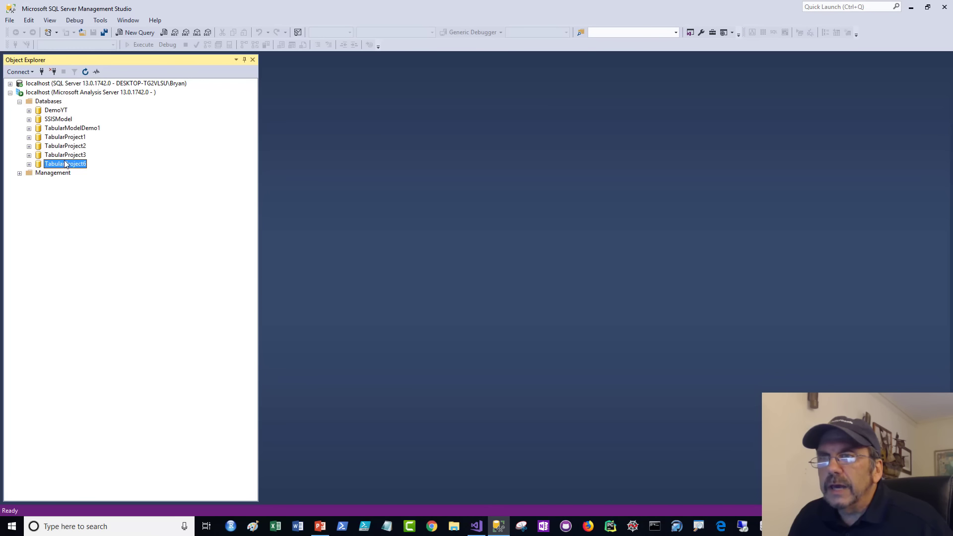
# Step: Check the project name in Visual Studio, then examine the connections and tables of the deployed TabularProject3 database in SQL Server Management Studio
pyautogui.click(477, 527)
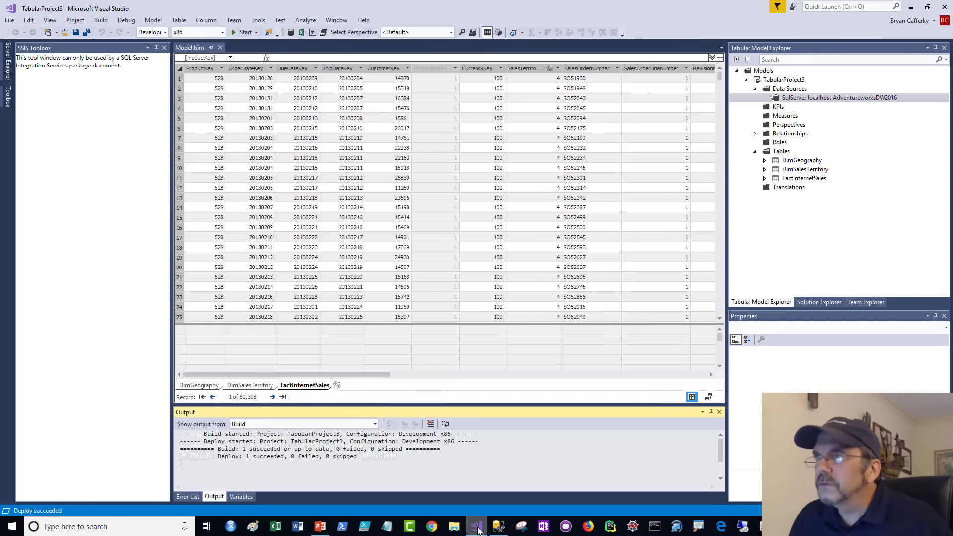
pyautogui.click(499, 527)
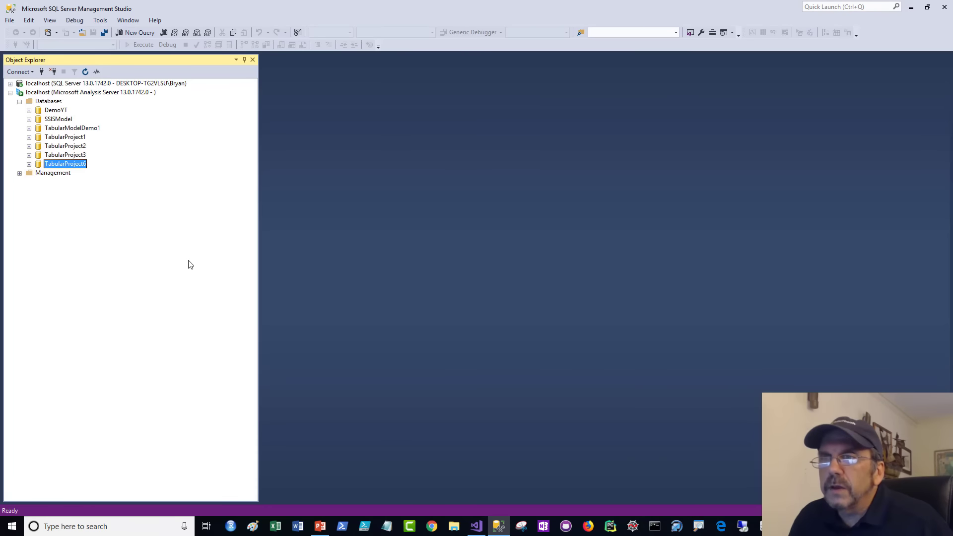
pyautogui.click(59, 158)
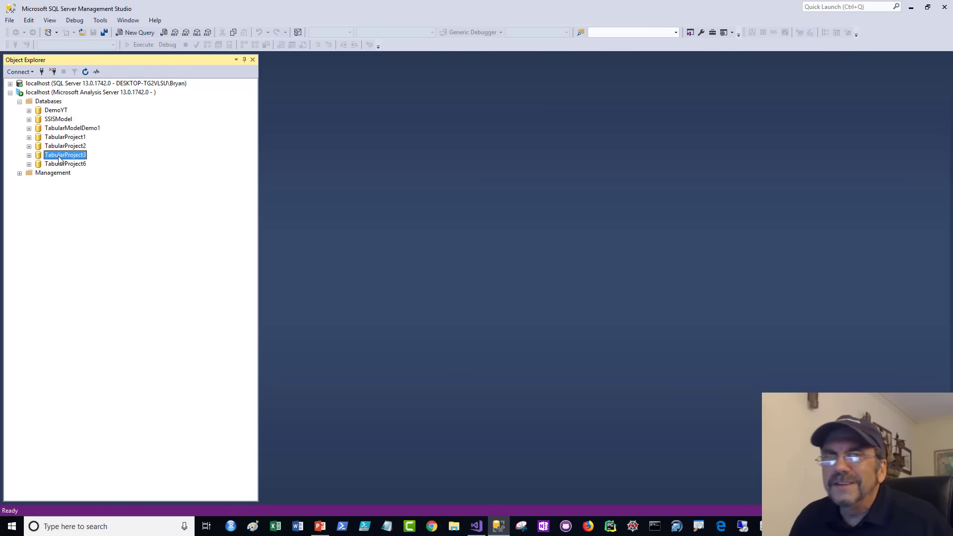
pyautogui.click(28, 155)
pyautogui.click(39, 173)
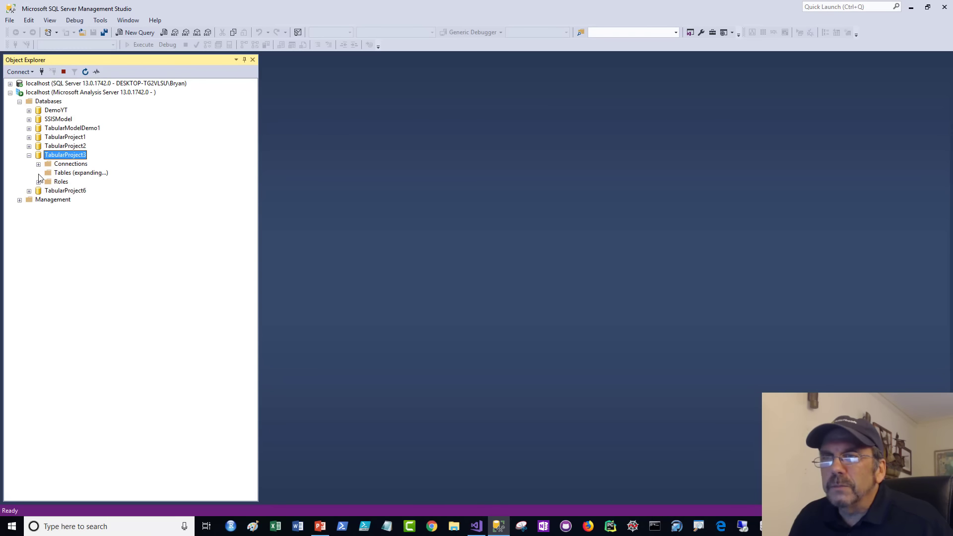
pyautogui.click(67, 183)
pyautogui.click(69, 191)
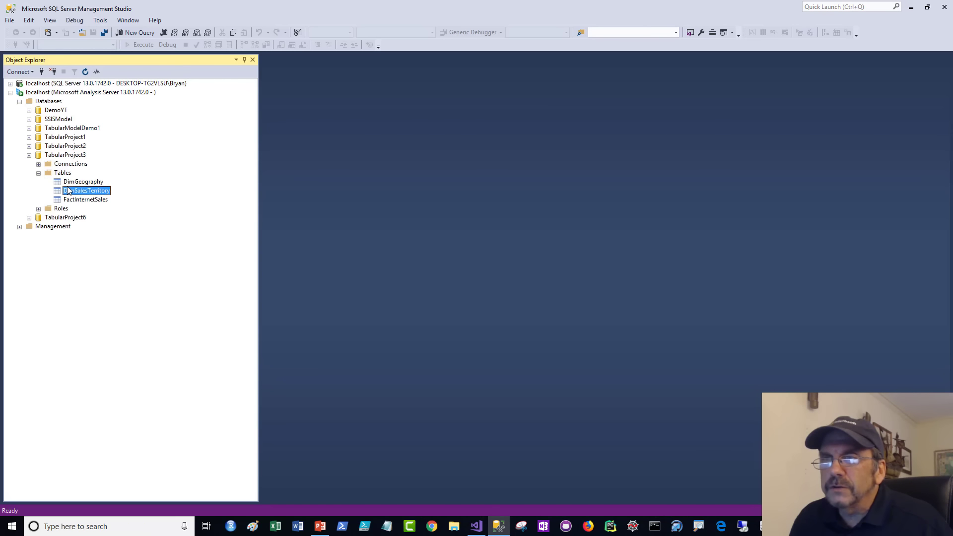
pyautogui.click(39, 164)
pyautogui.click(38, 164)
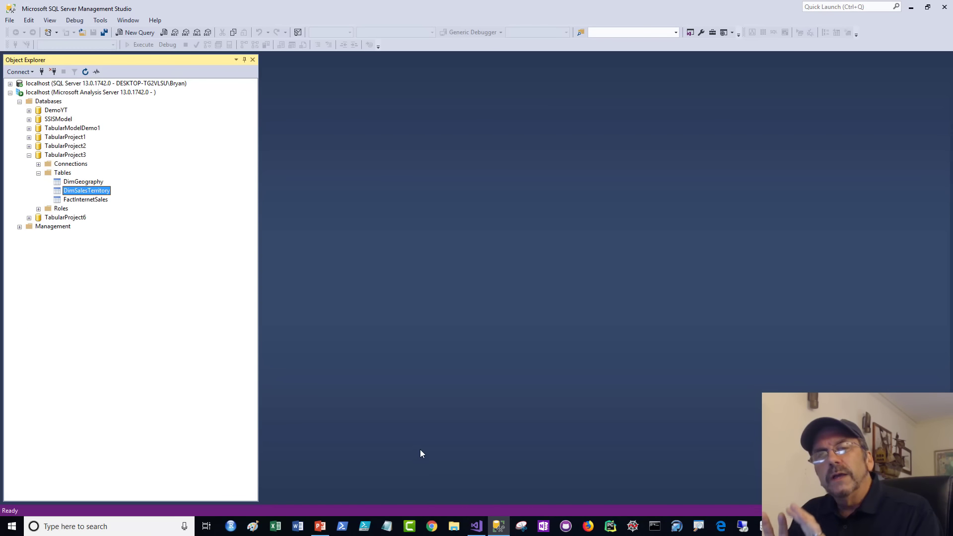
# Step: Return to Visual Studio and review the build and deploy commands for the solution
pyautogui.click(476, 526)
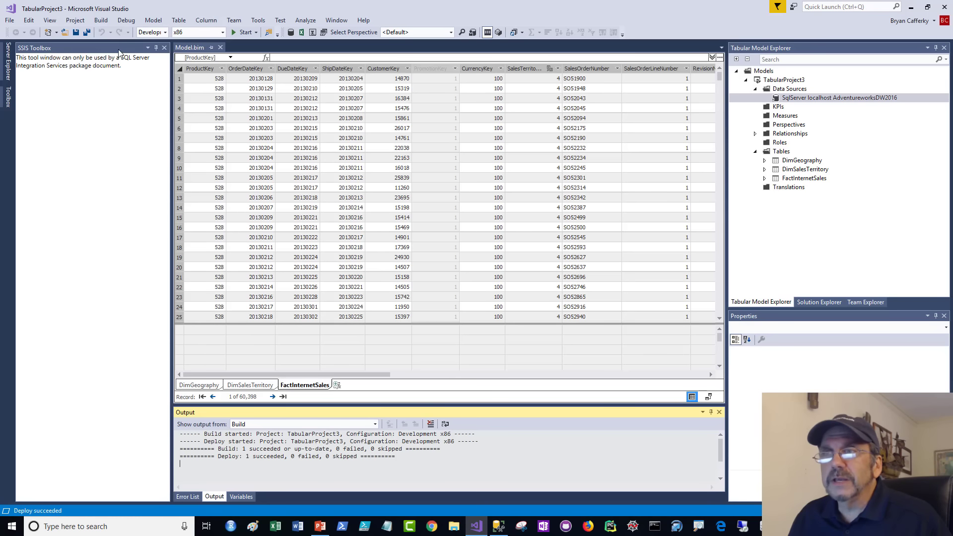
pyautogui.click(100, 21)
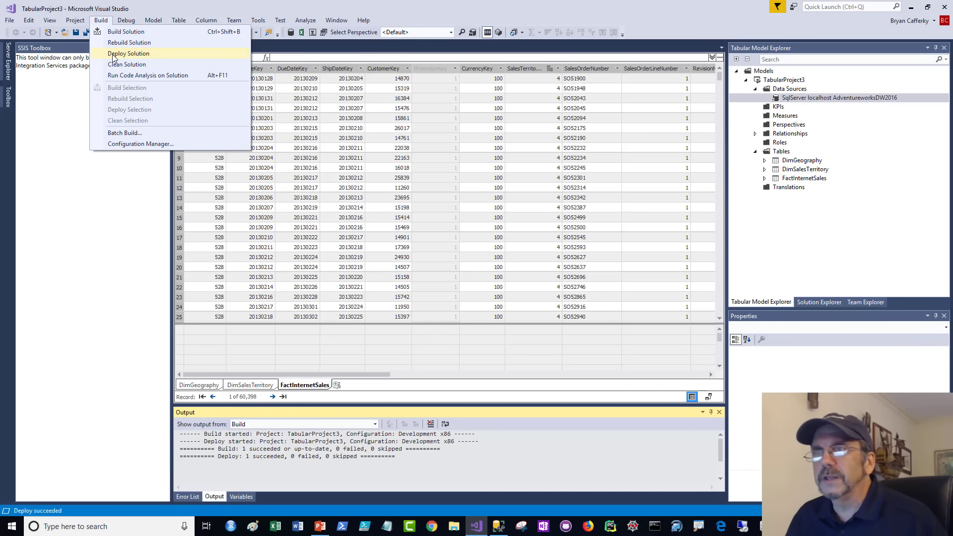
pyautogui.click(72, 125)
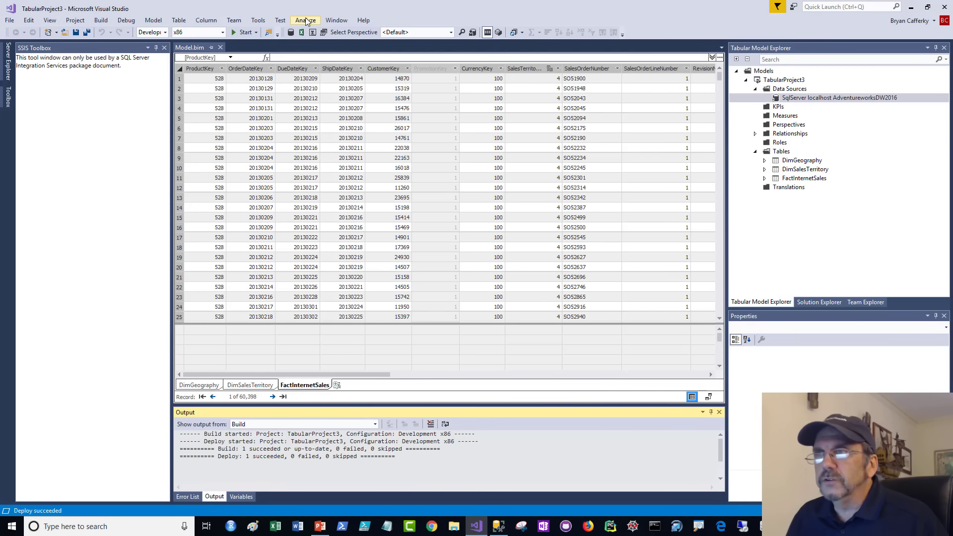
# Step: Switch to PowerPoint, start the slide show from the Demo slide and advance to the Reusability/Supportability bullet on the following slide
pyautogui.click(321, 527)
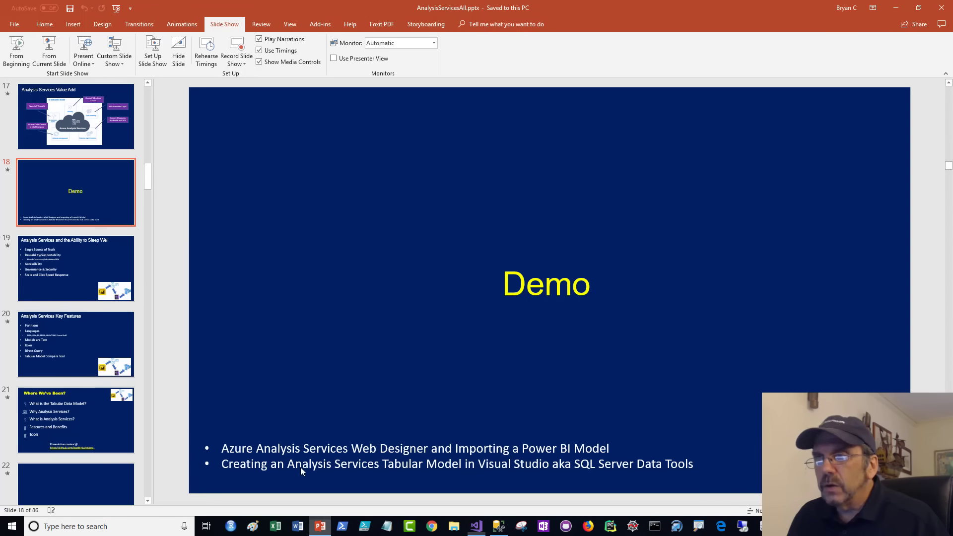
pyautogui.click(47, 66)
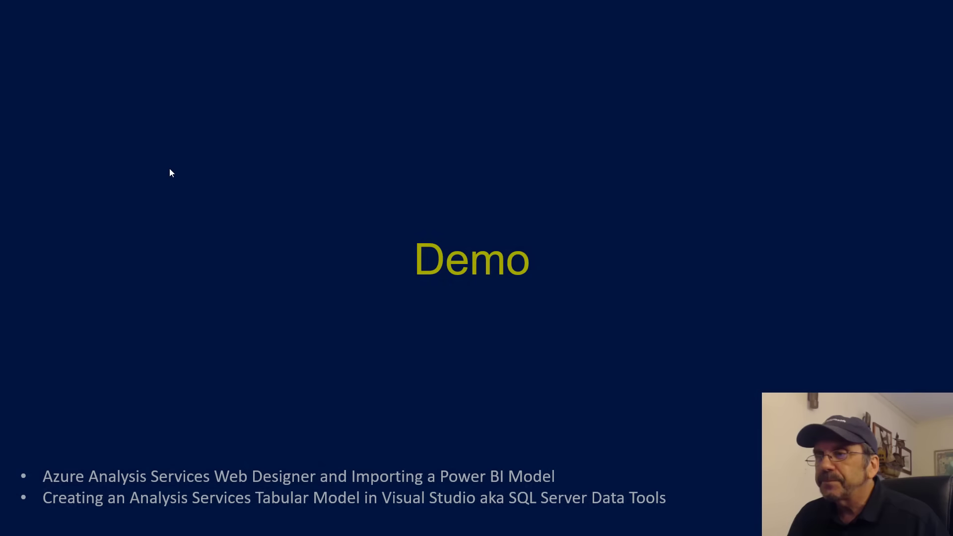
pyautogui.press('Right')
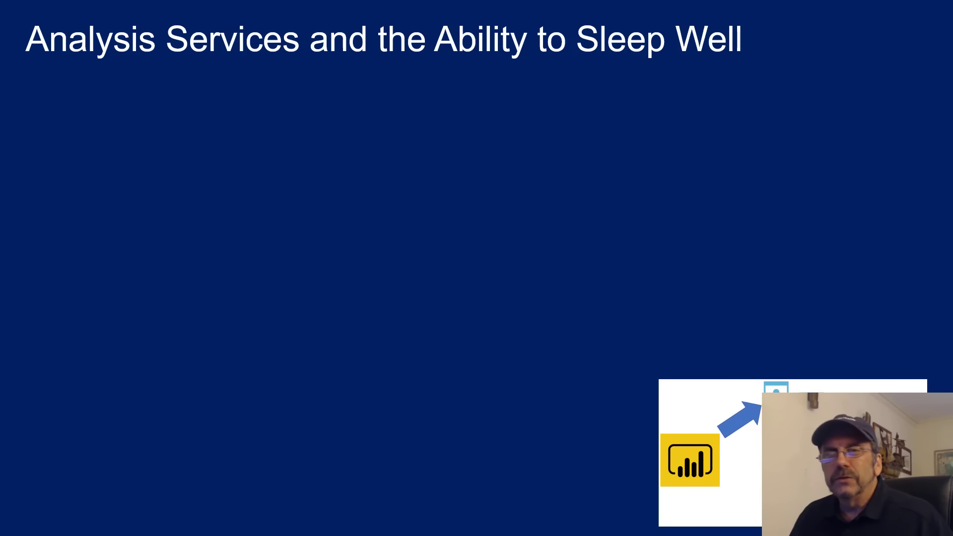
pyautogui.press('Right')
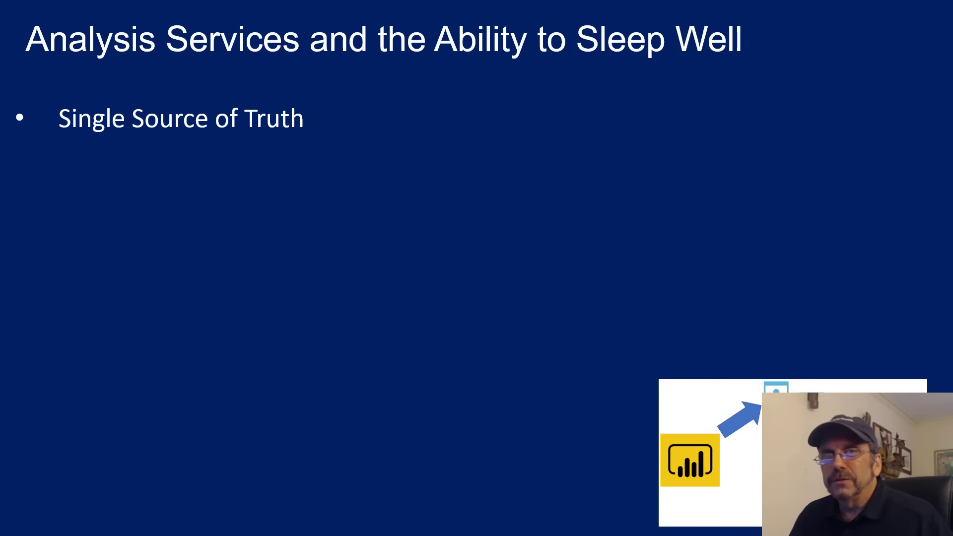
pyautogui.press('Right')
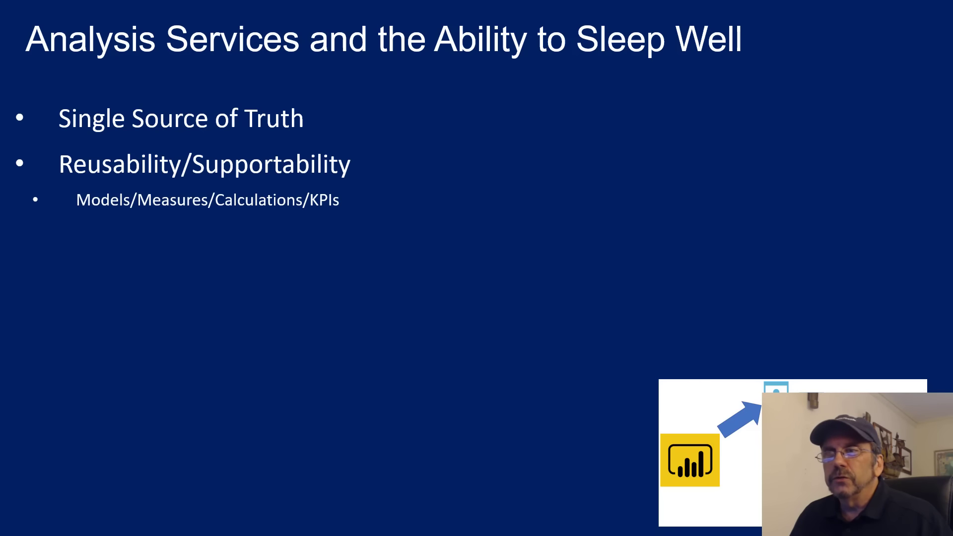